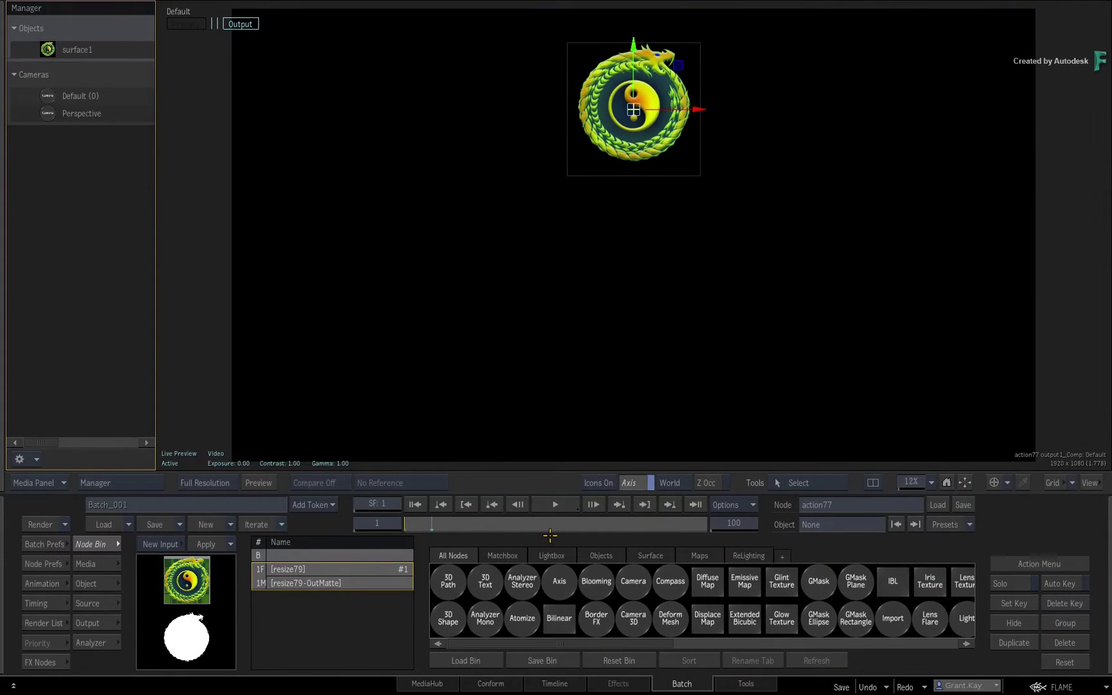
- Open the Animation editor showing the axis1 y position curve dropping from 300 to about -300
click(38, 582)
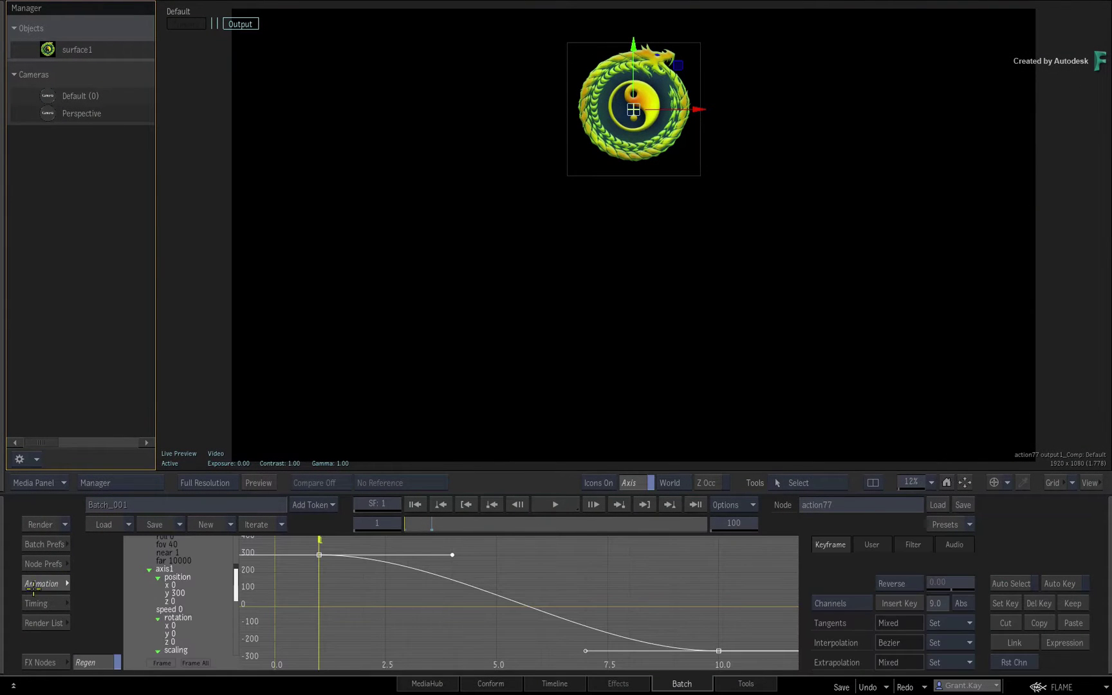
mouse_move(324, 558)
mouse_down()
mouse_move(321, 602)
mouse_move(320, 555)
mouse_up()
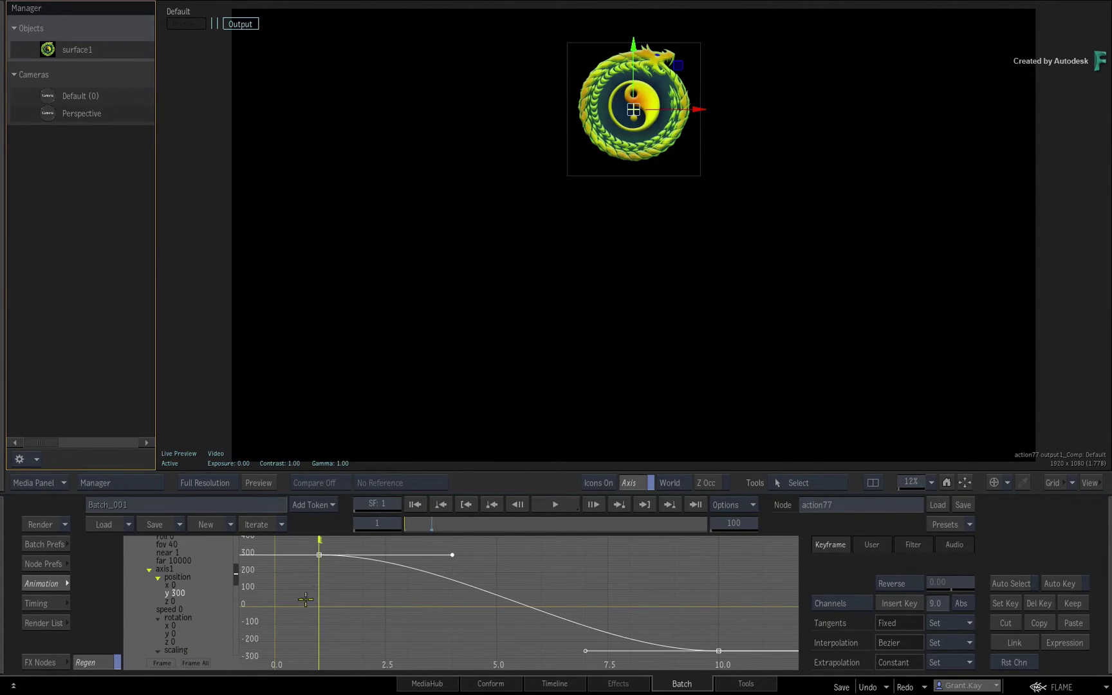
click(395, 581)
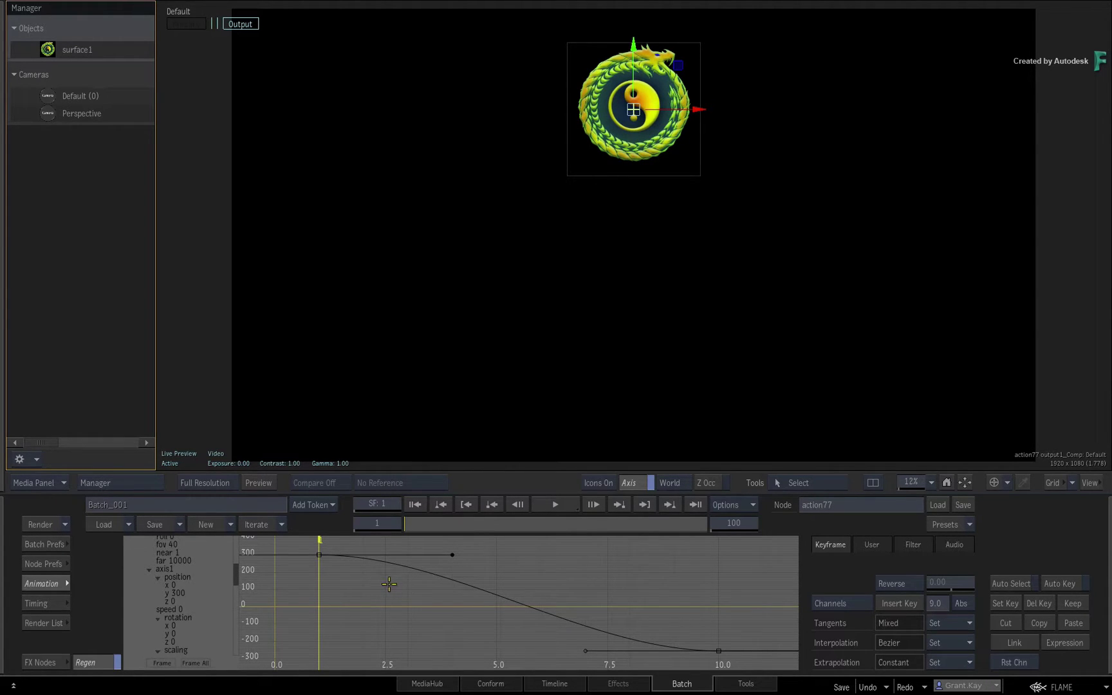
drag(409, 524, 363, 528)
- Preview the drop, select the y position curve, and zoom the graph out to all 100 frames
drag(407, 525, 434, 521)
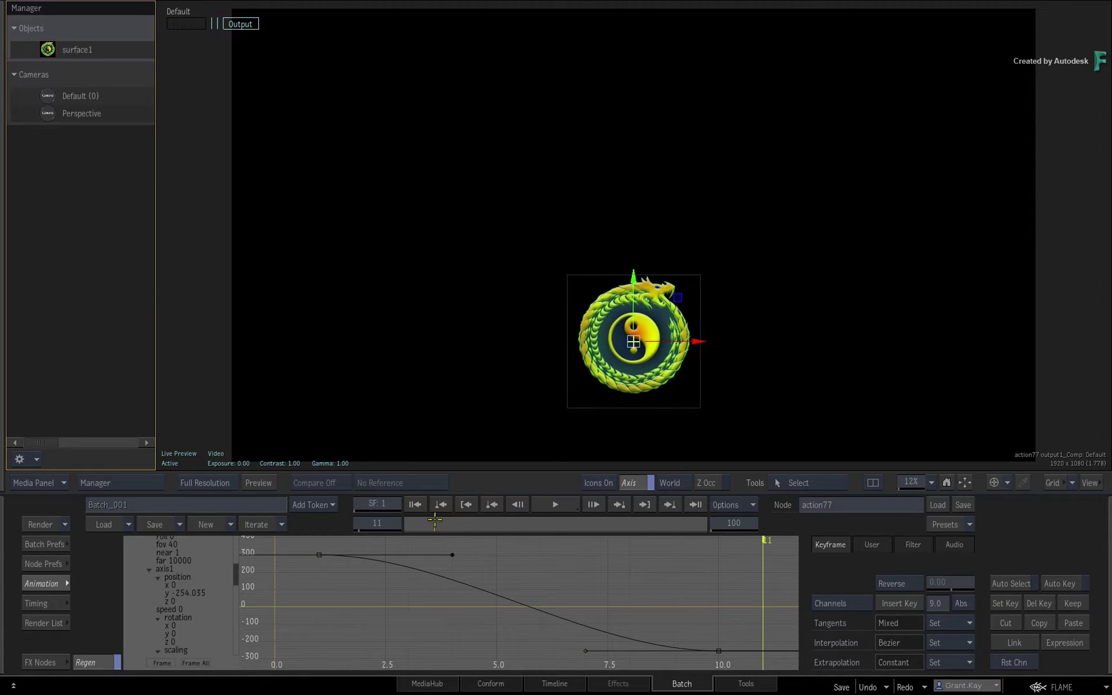
drag(664, 515, 301, 543)
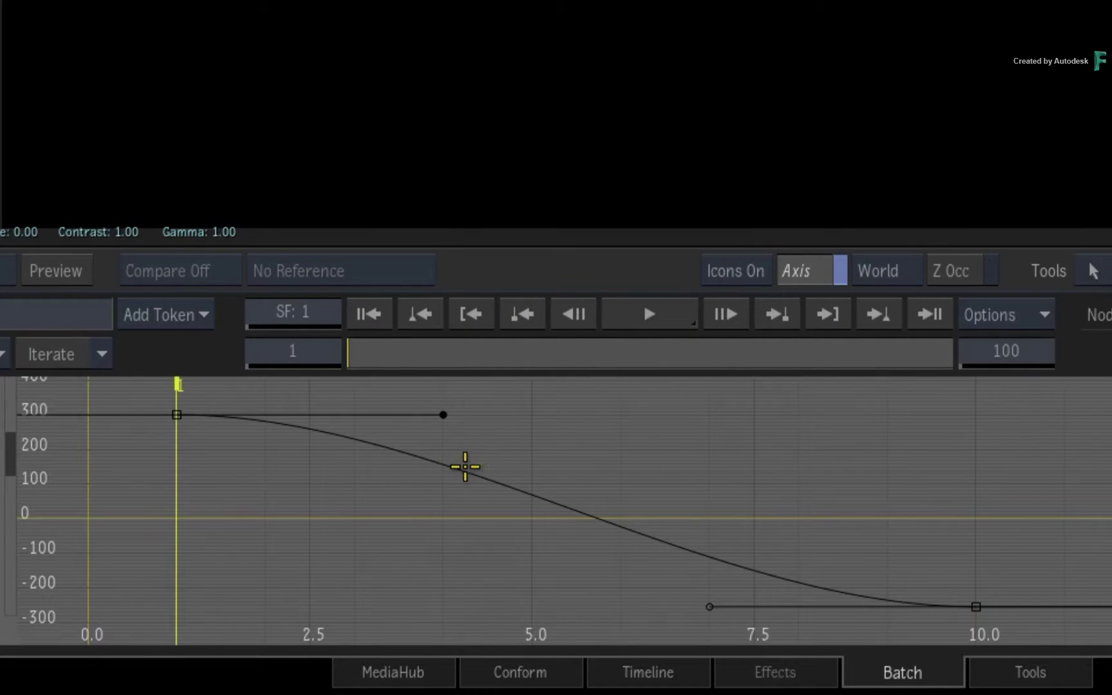
click(464, 466)
drag(363, 350, 142, 368)
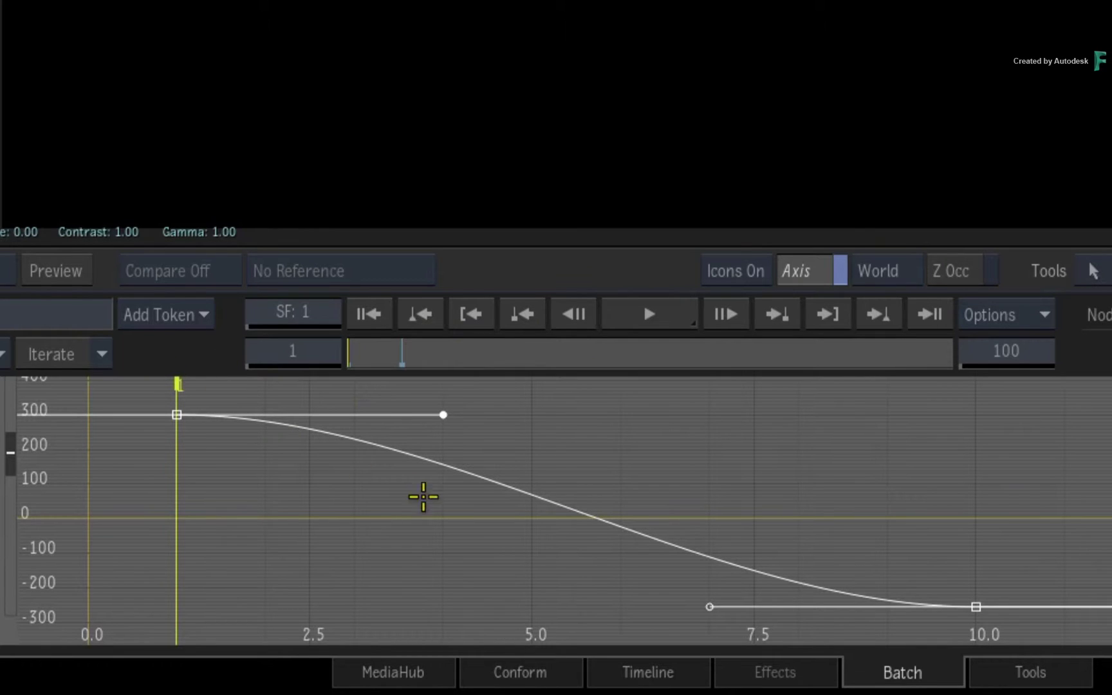
drag(827, 479, 464, 459)
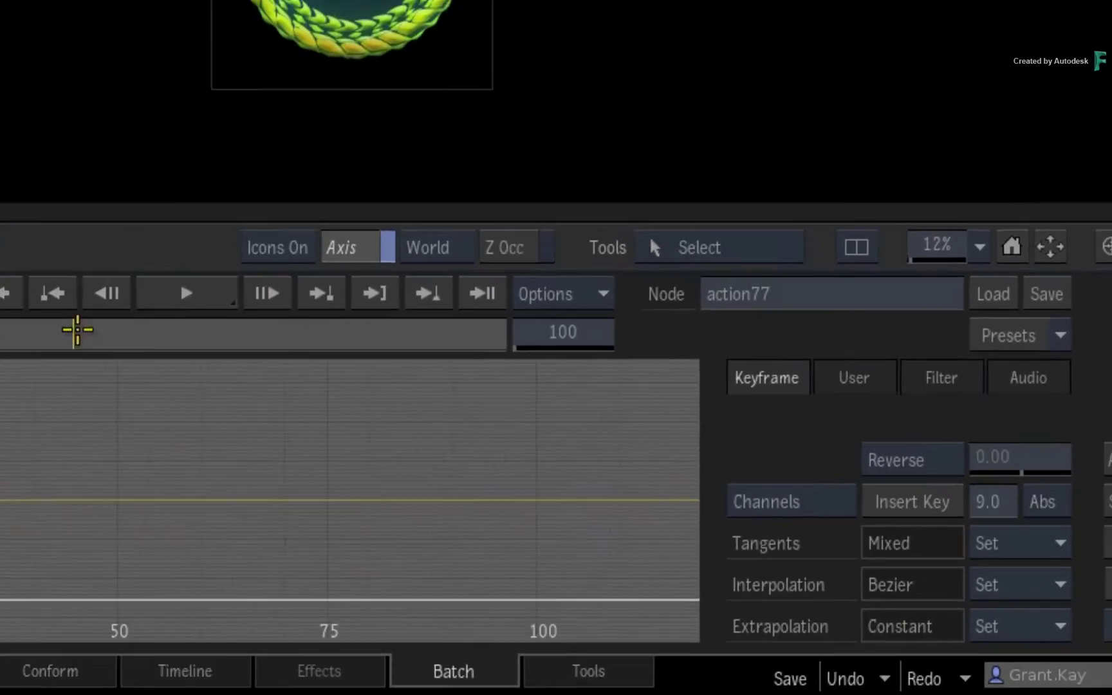
drag(76, 330, 0, 336)
drag(206, 440, 167, 446)
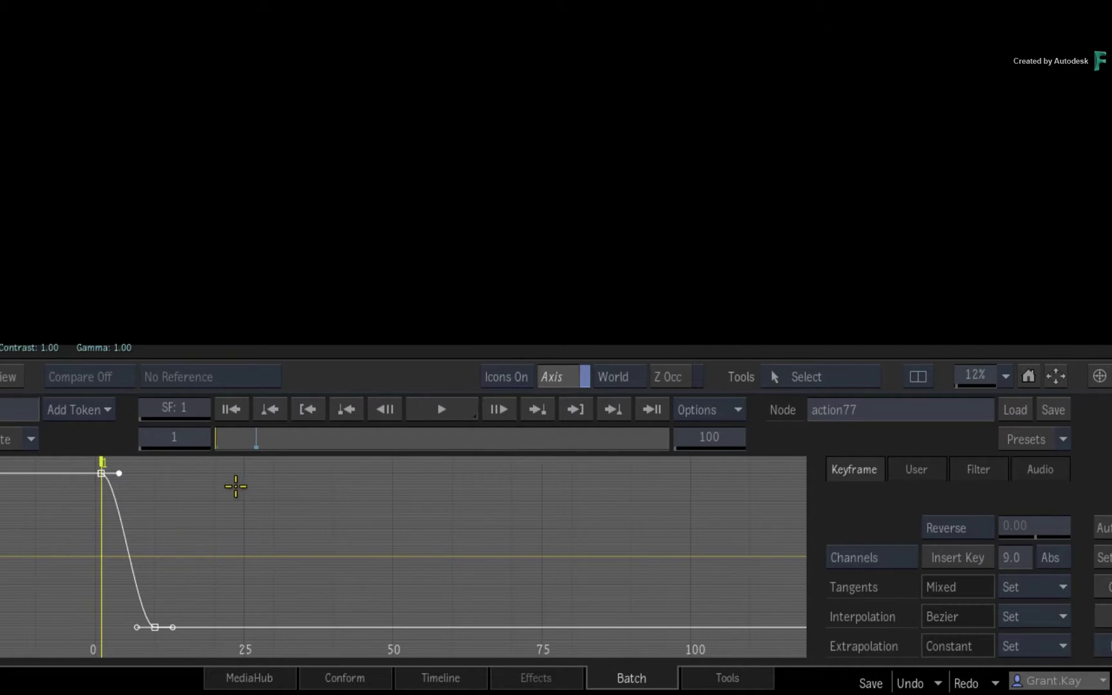
- Set the curve's extrapolation to Cycle and play back the repeating drop
click(1058, 647)
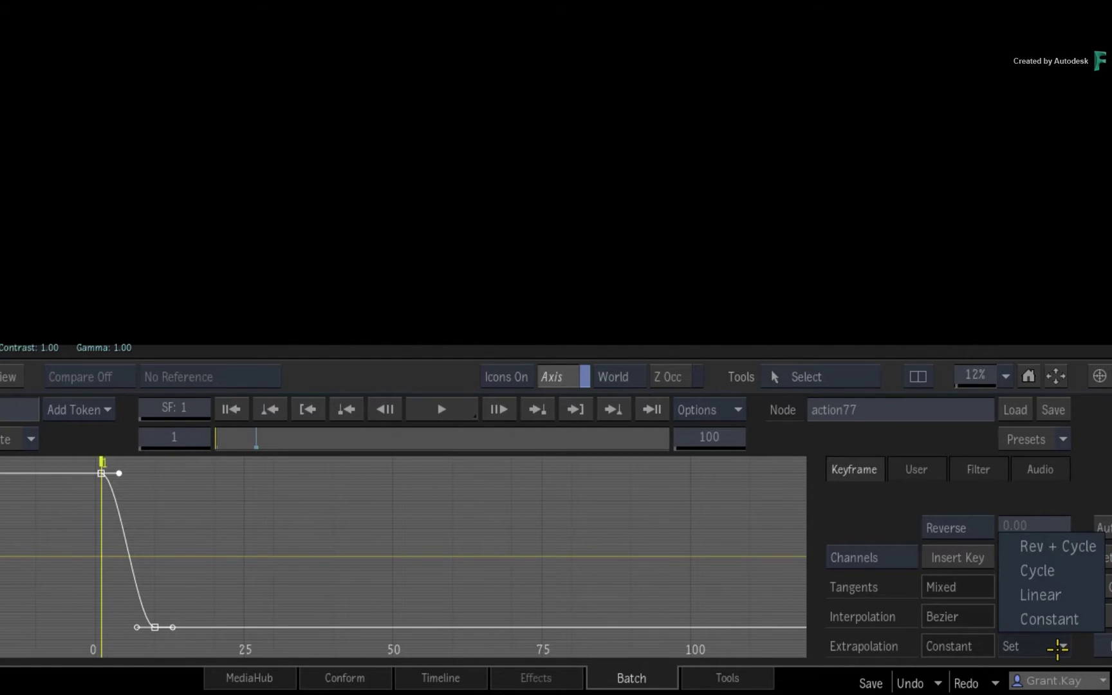
click(1044, 570)
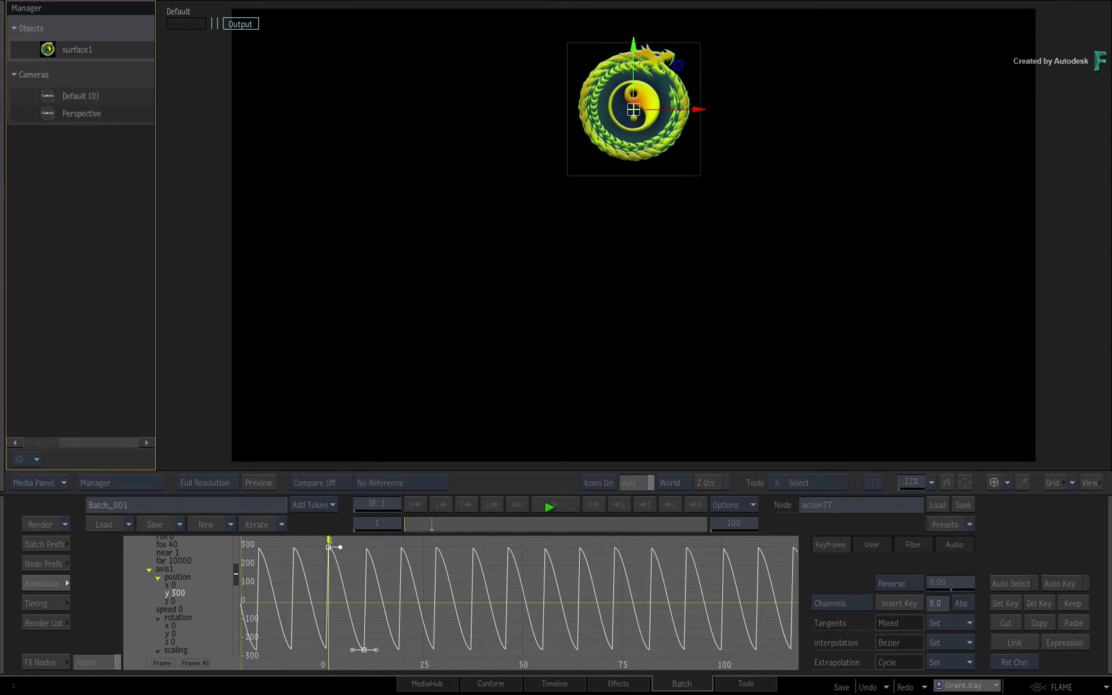
click(549, 507)
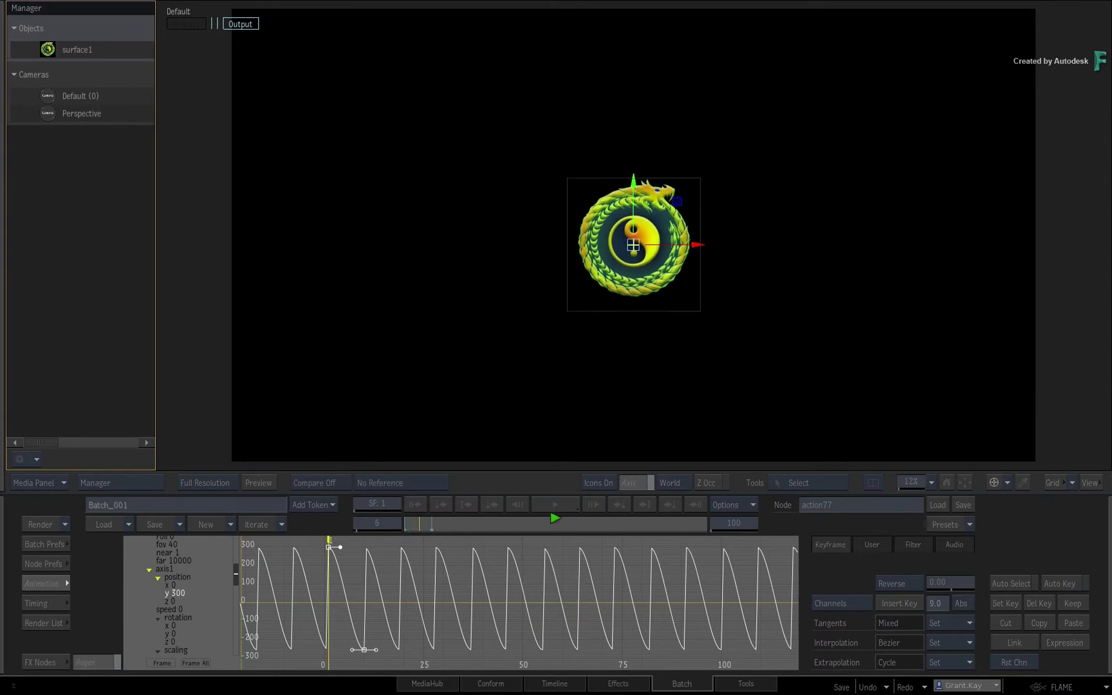
drag(711, 528, 404, 530)
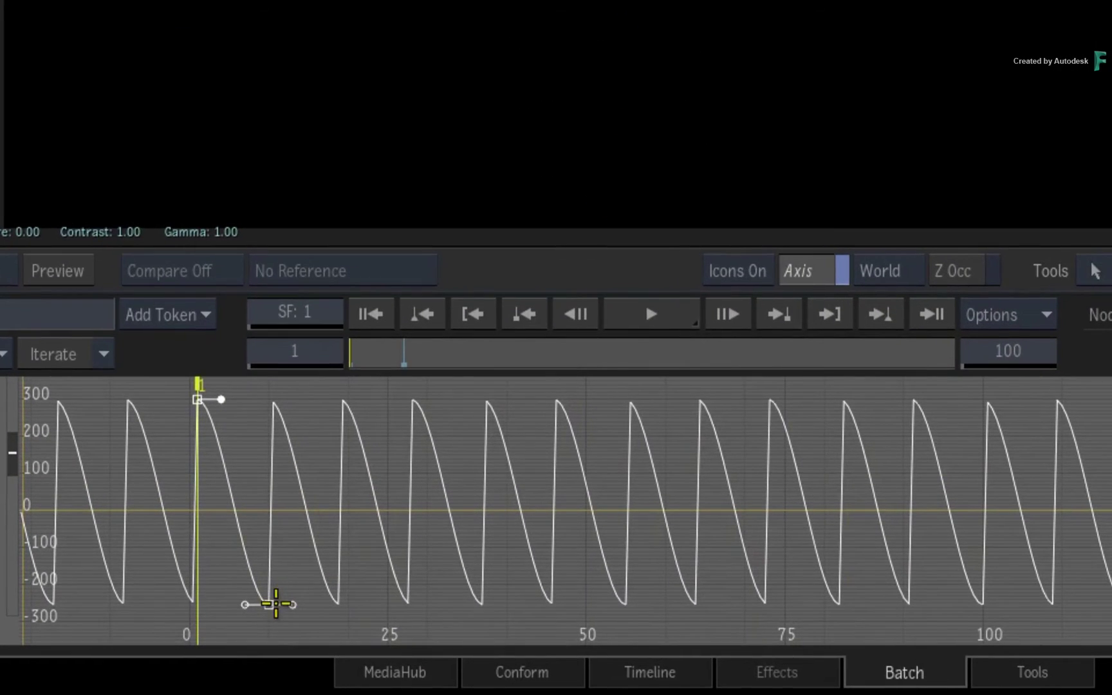
- Try moving the frame-10 key to frame 24, undo it, then replay and return to frame 1
click(365, 649)
mouse_move(271, 605)
mouse_down()
mouse_move(379, 600)
mouse_move(268, 606)
mouse_move(357, 597)
mouse_move(324, 592)
mouse_move(357, 607)
mouse_move(394, 521)
mouse_move(380, 568)
mouse_move(437, 553)
mouse_move(415, 543)
mouse_up()
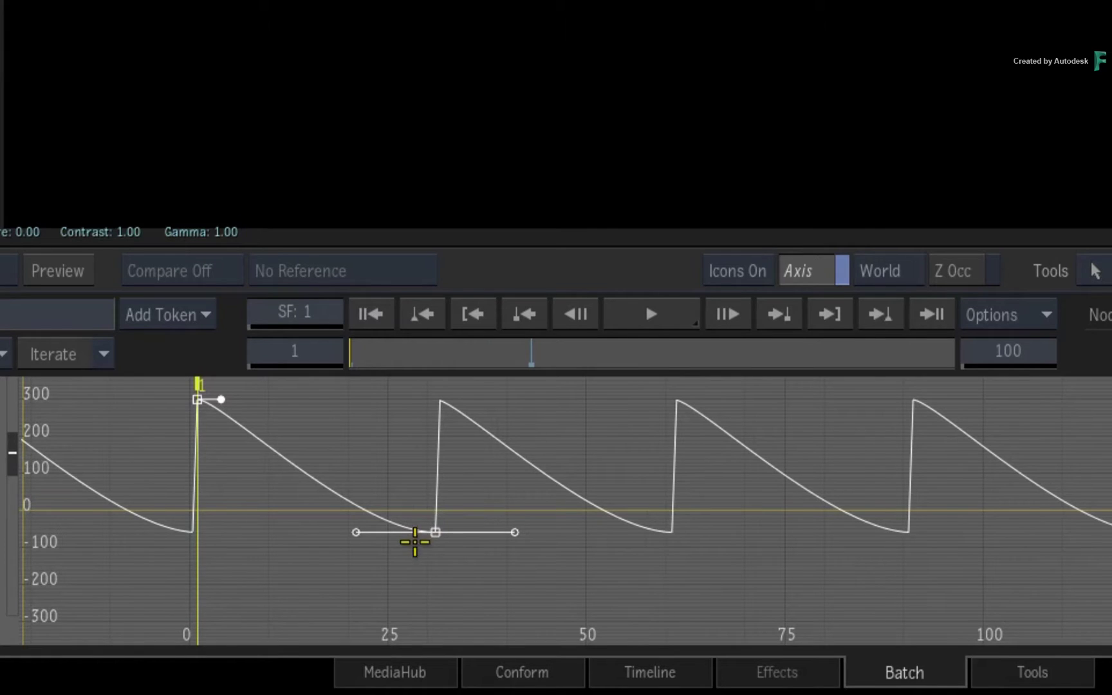
key(ctrl+z)
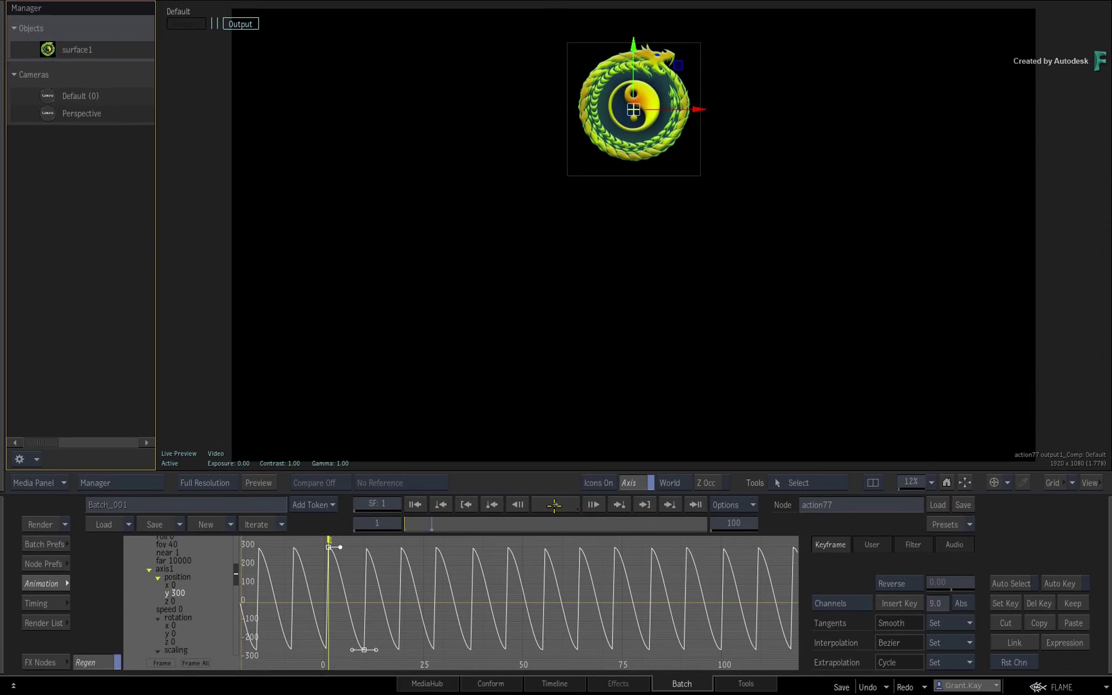
click(551, 500)
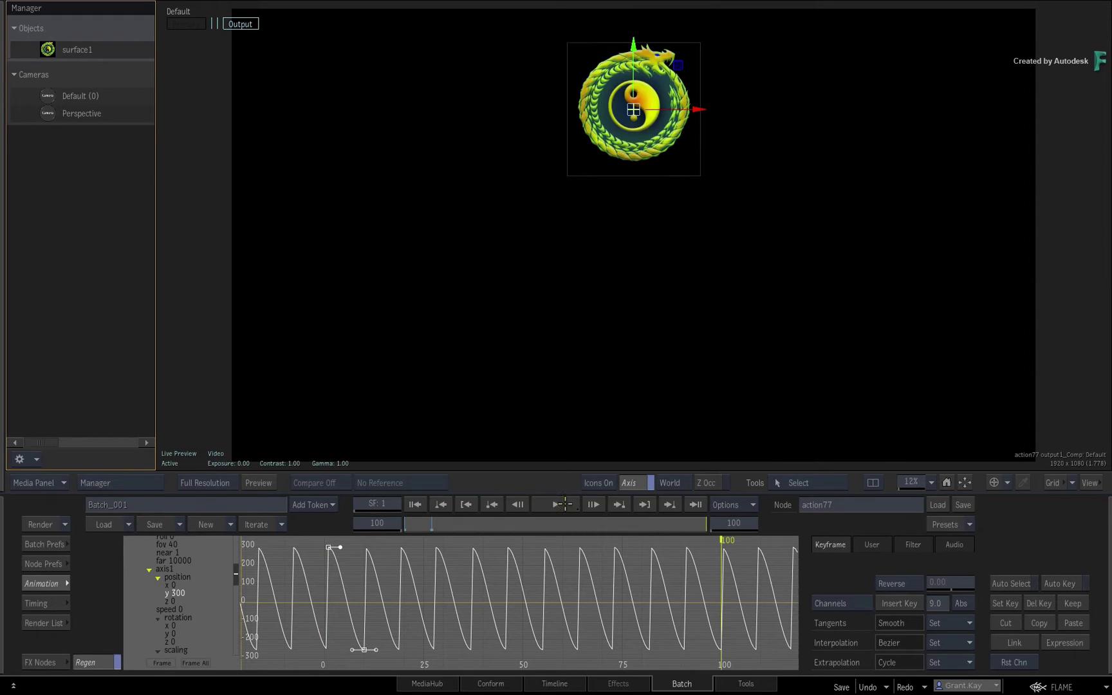
drag(687, 523, 400, 524)
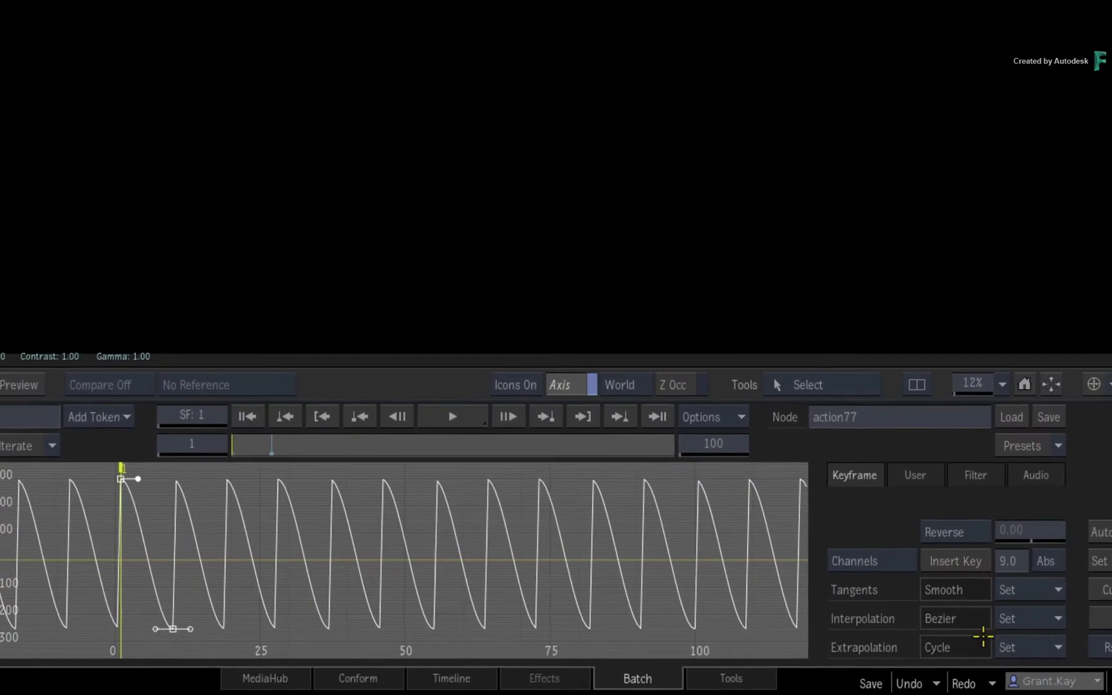
- Switch extrapolation to Rev + Cycle and play back the bobbing motion
click(943, 662)
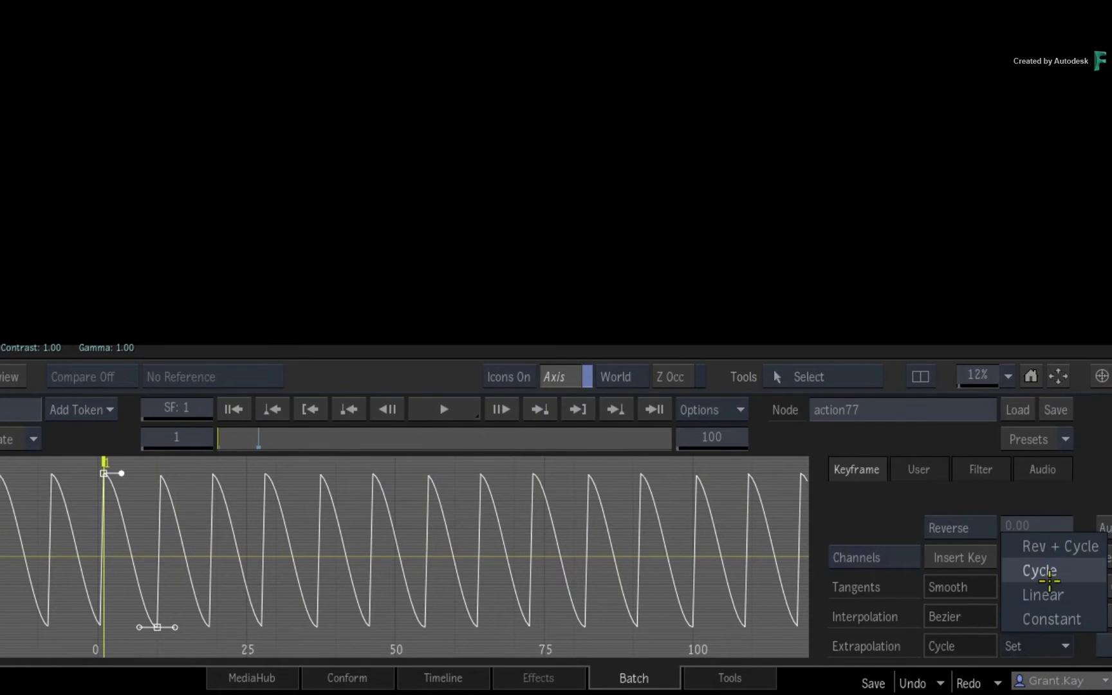
click(1043, 544)
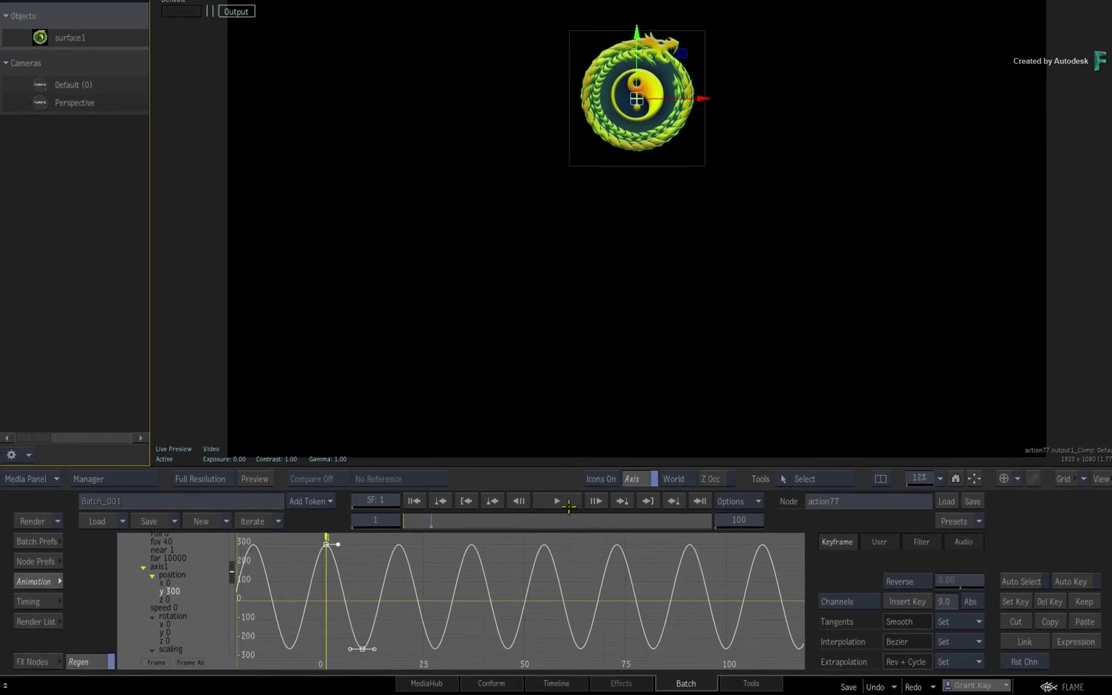
key(space)
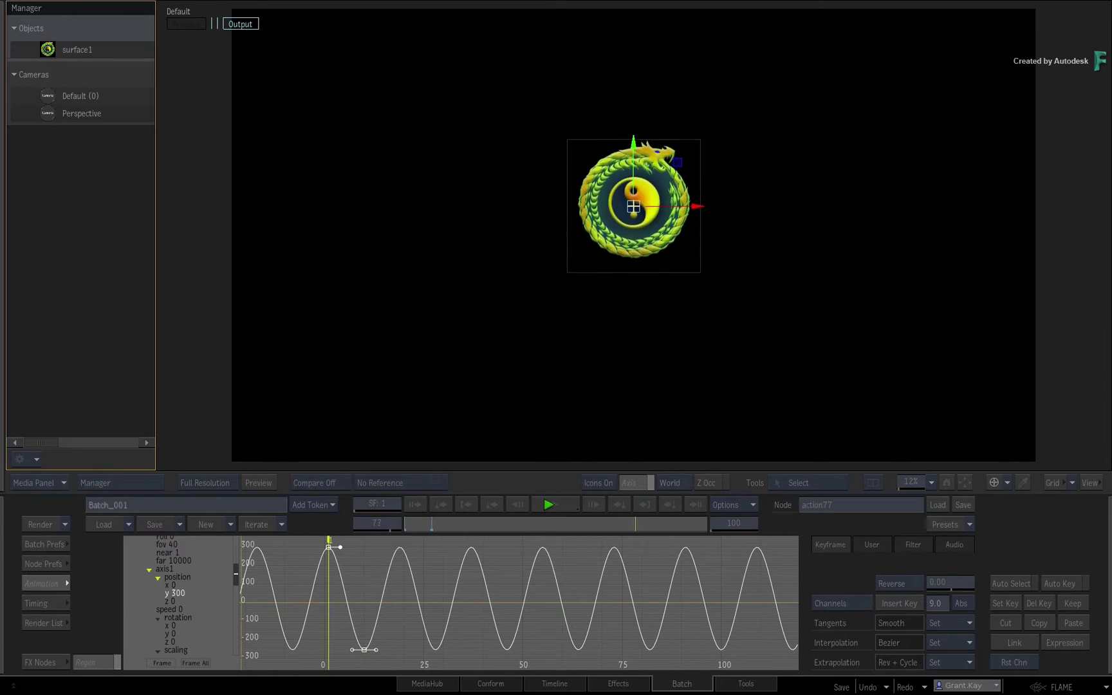
key(space)
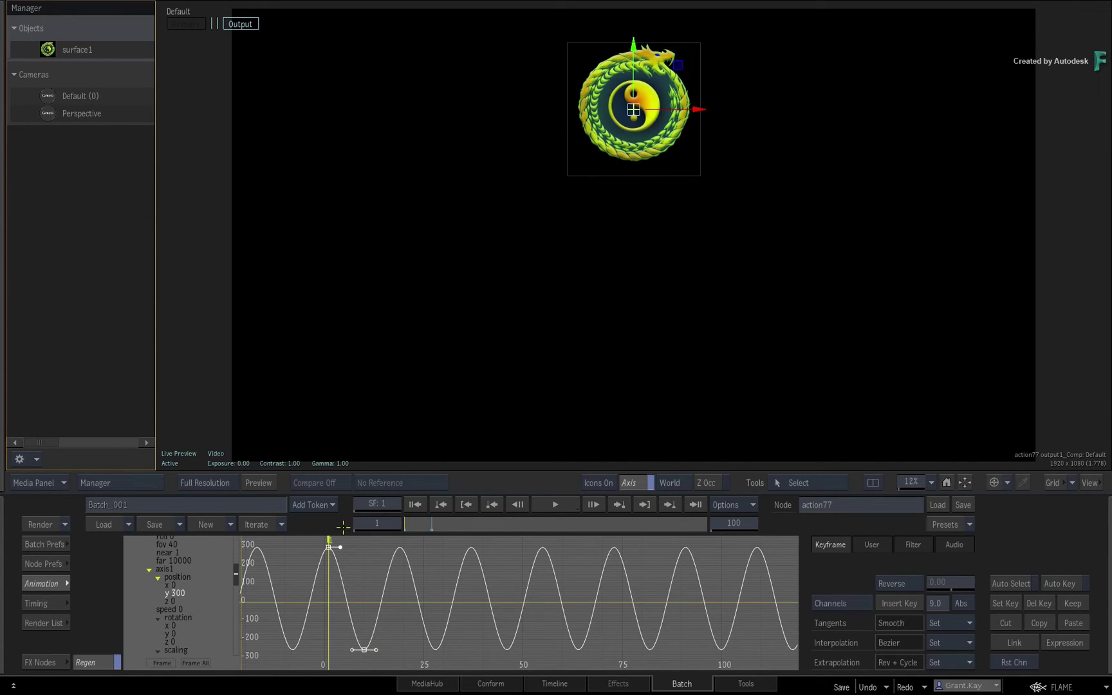
- Drag the key's tangent out for pointed peaks, preview, then restore the smooth wave
drag(378, 650, 412, 650)
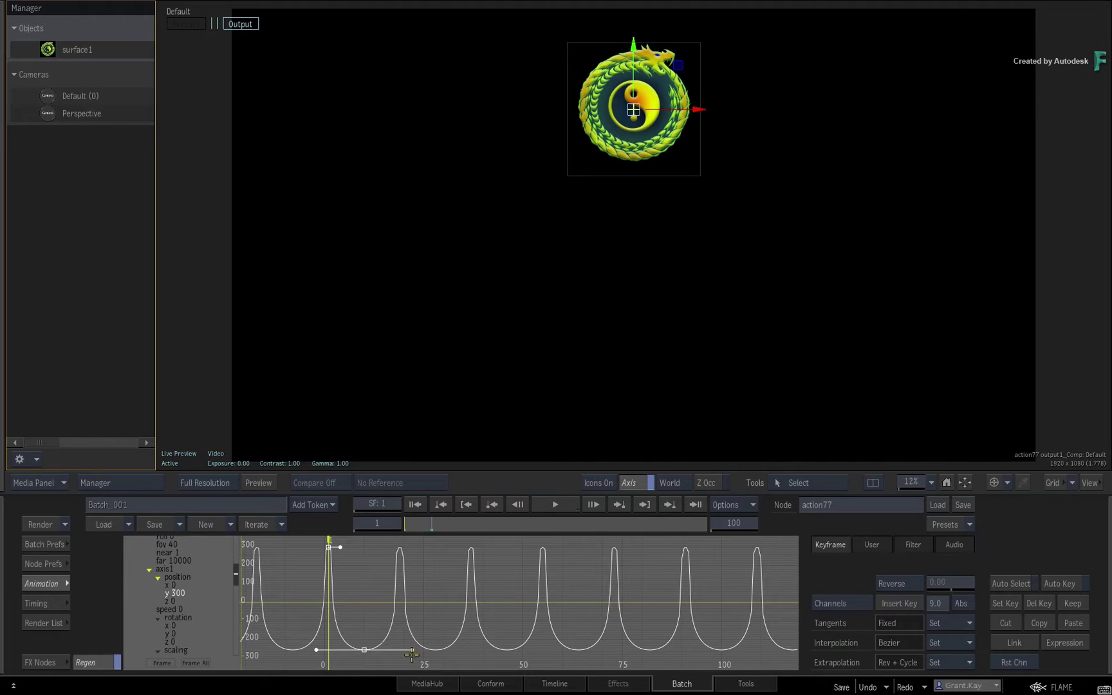
click(557, 506)
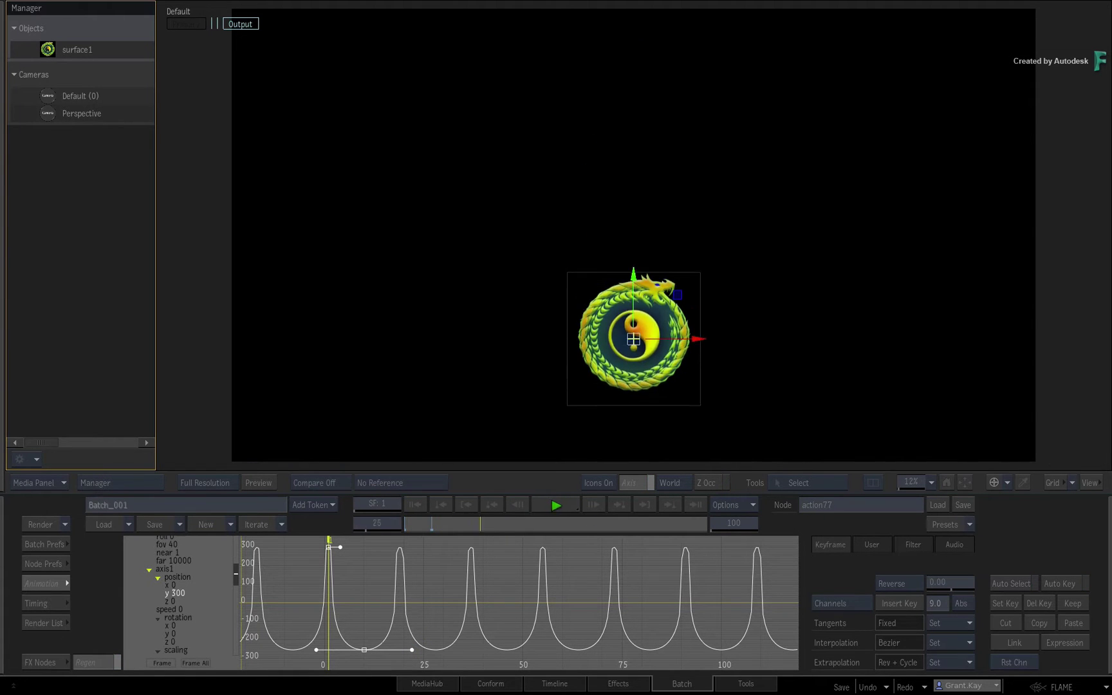
click(395, 655)
drag(412, 651, 347, 644)
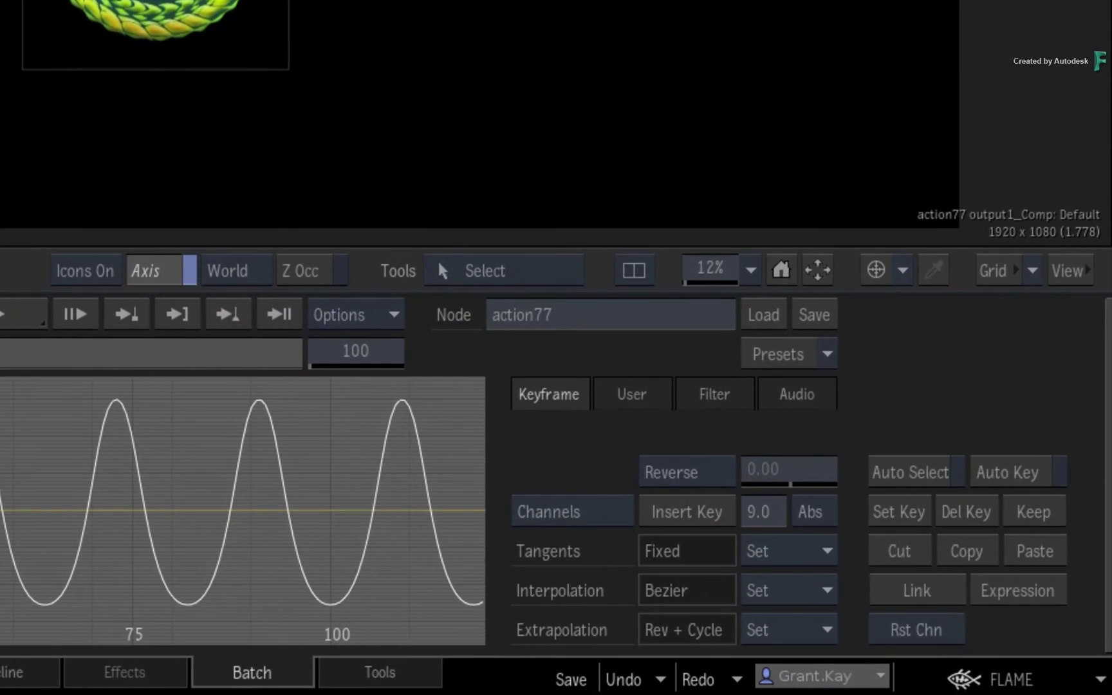
- Set the curve's extrapolation to Linear and scrub through to check the motion
click(792, 628)
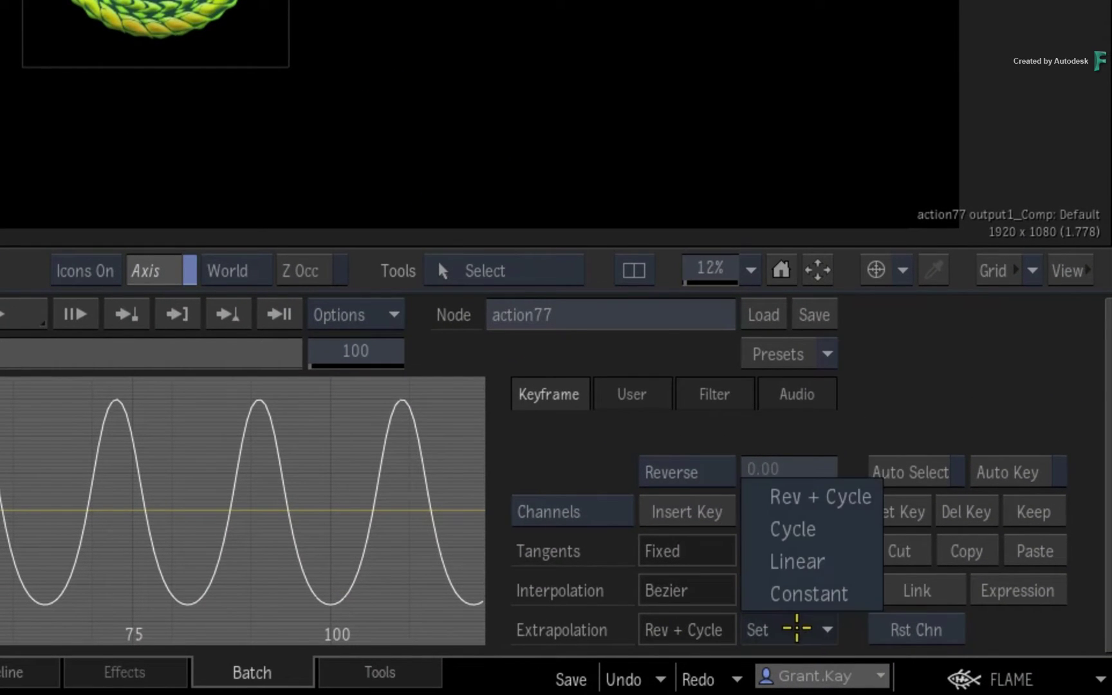
click(806, 561)
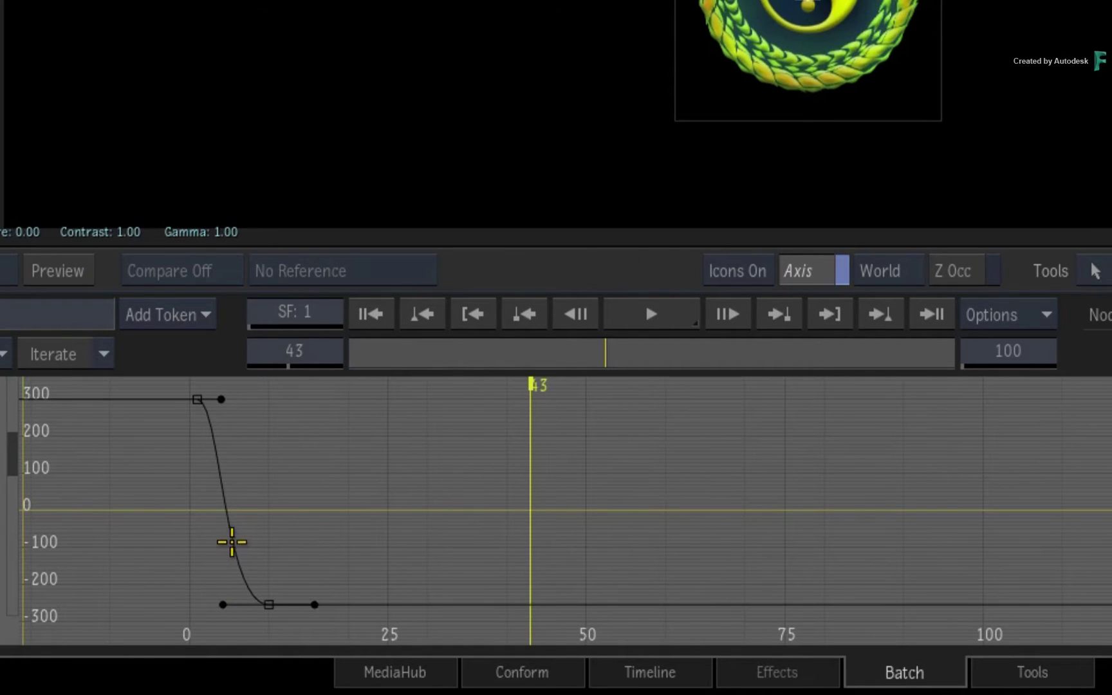
click(232, 542)
drag(372, 345, 339, 373)
- Angle the curve upward after the low key, deepen the dip, and preview the fall
mouse_move(311, 605)
mouse_down()
mouse_move(321, 583)
mouse_move(315, 591)
mouse_up()
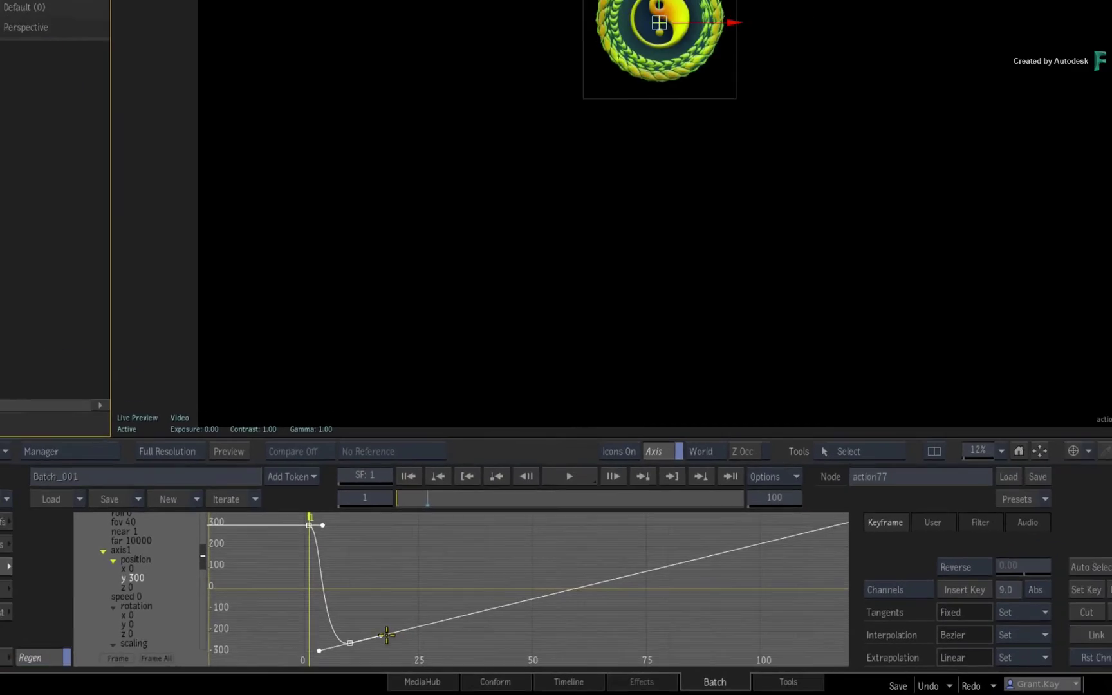
drag(386, 635, 372, 660)
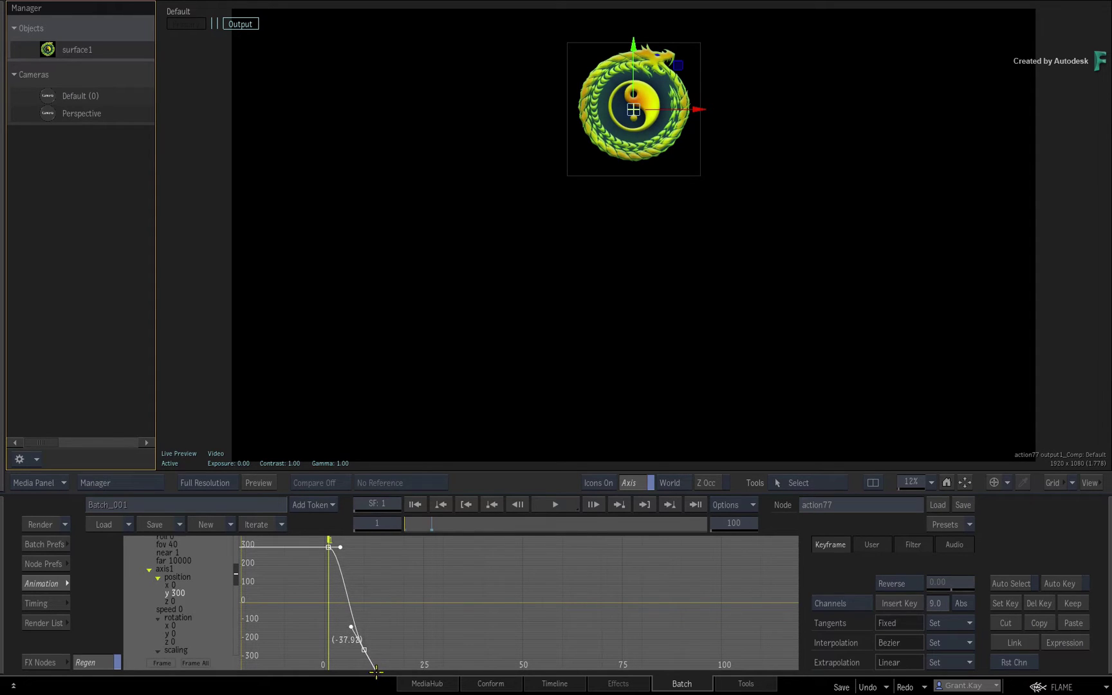
click(555, 504)
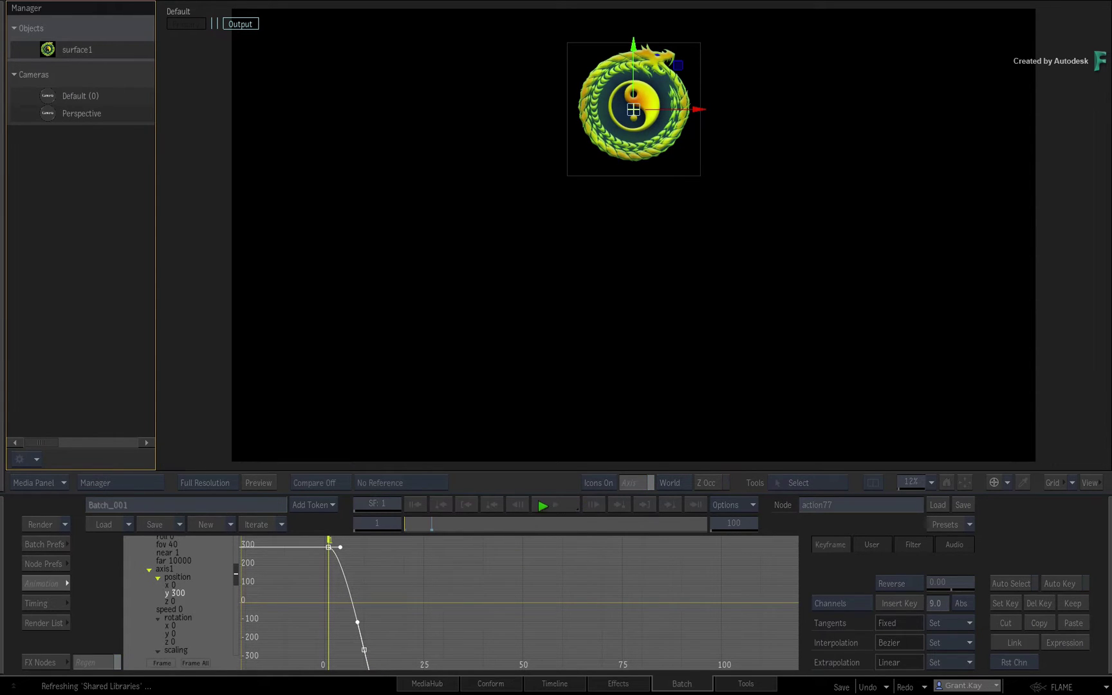
drag(546, 527, 341, 542)
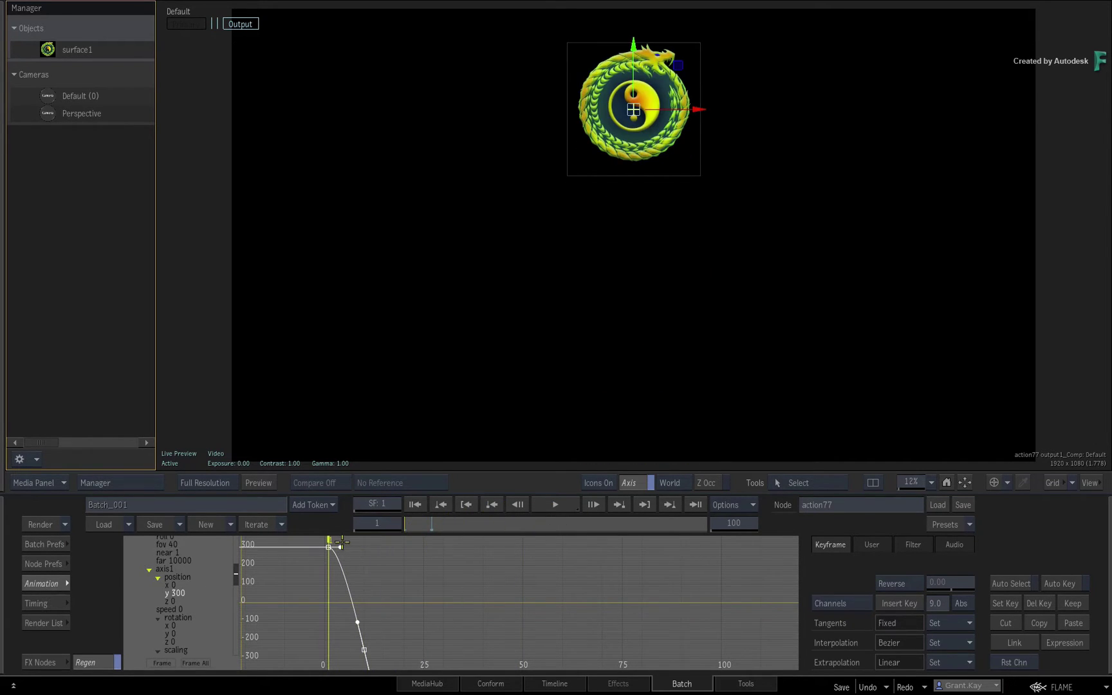
- Reshape the low key's outgoing tangent into a steady linear rise and replay to verify
drag(354, 626, 469, 579)
click(551, 507)
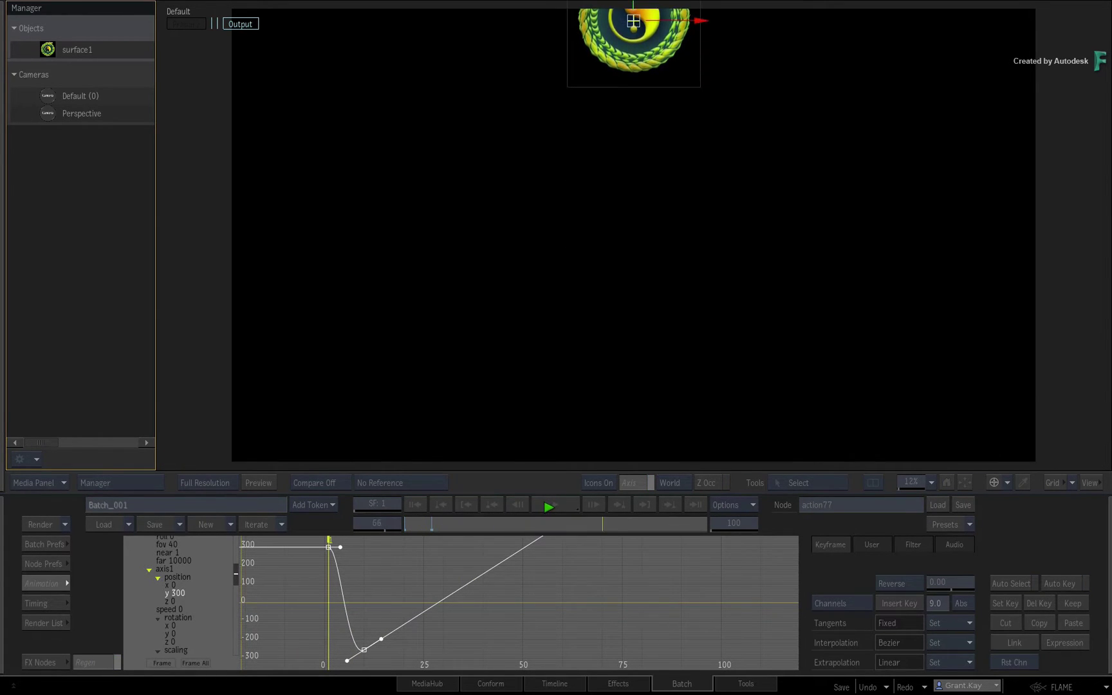
click(381, 643)
drag(380, 639, 383, 645)
click(555, 503)
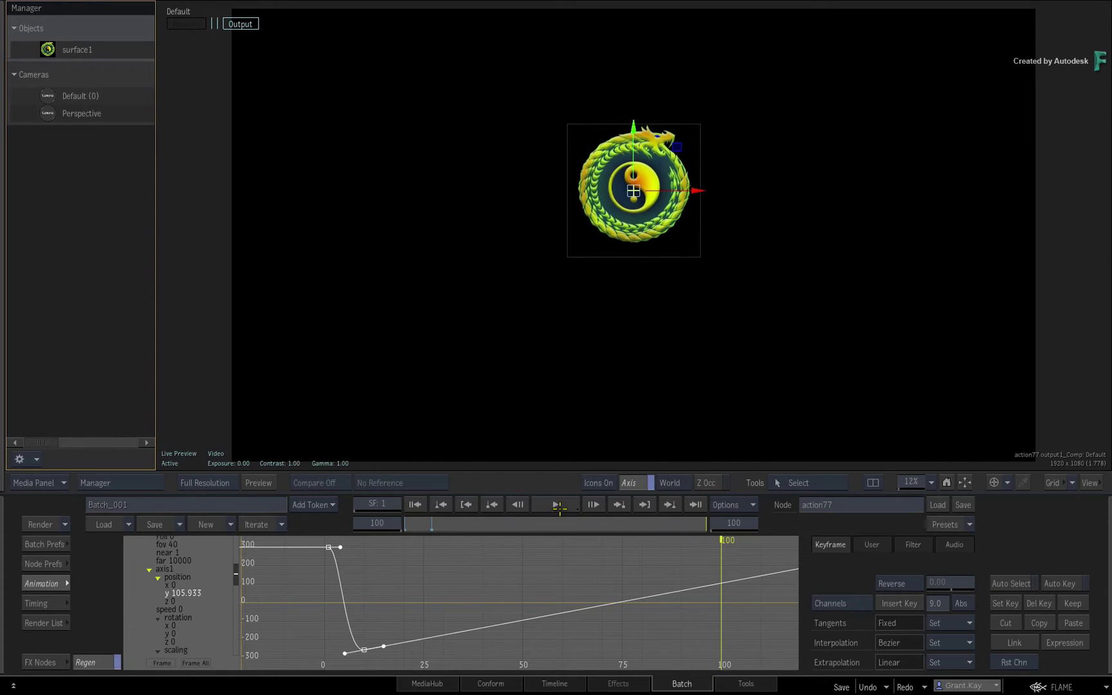
drag(668, 526, 602, 519)
drag(392, 535, 382, 535)
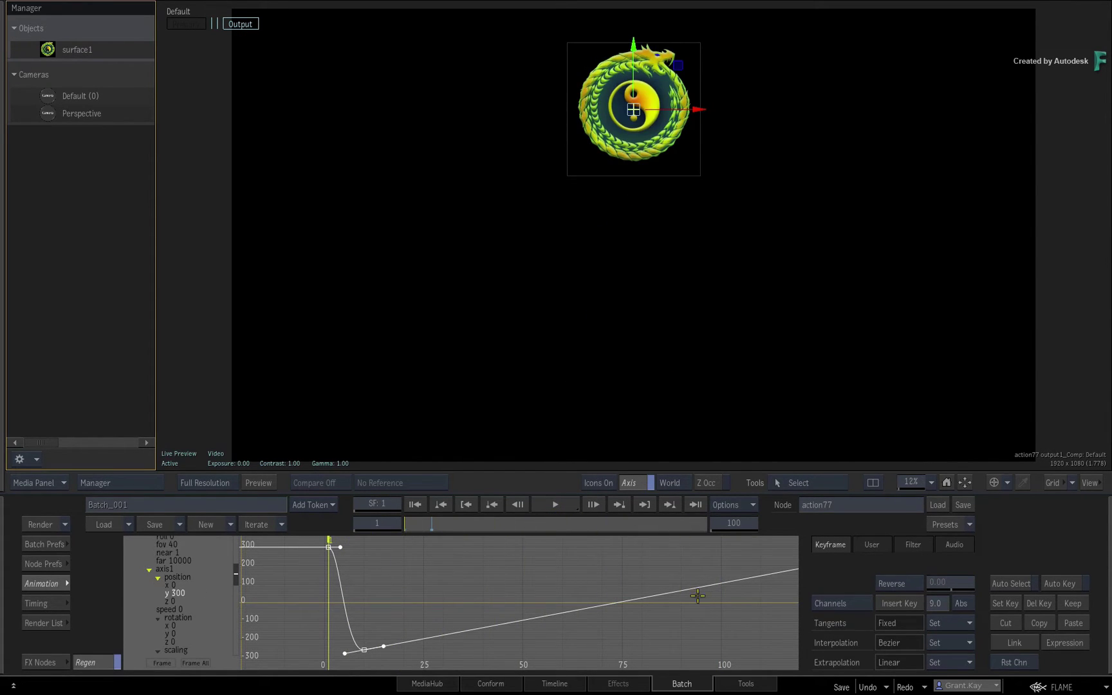
- Return extrapolation to Rev + Cycle, level the key's tangent, and reselect the y position curve
click(962, 661)
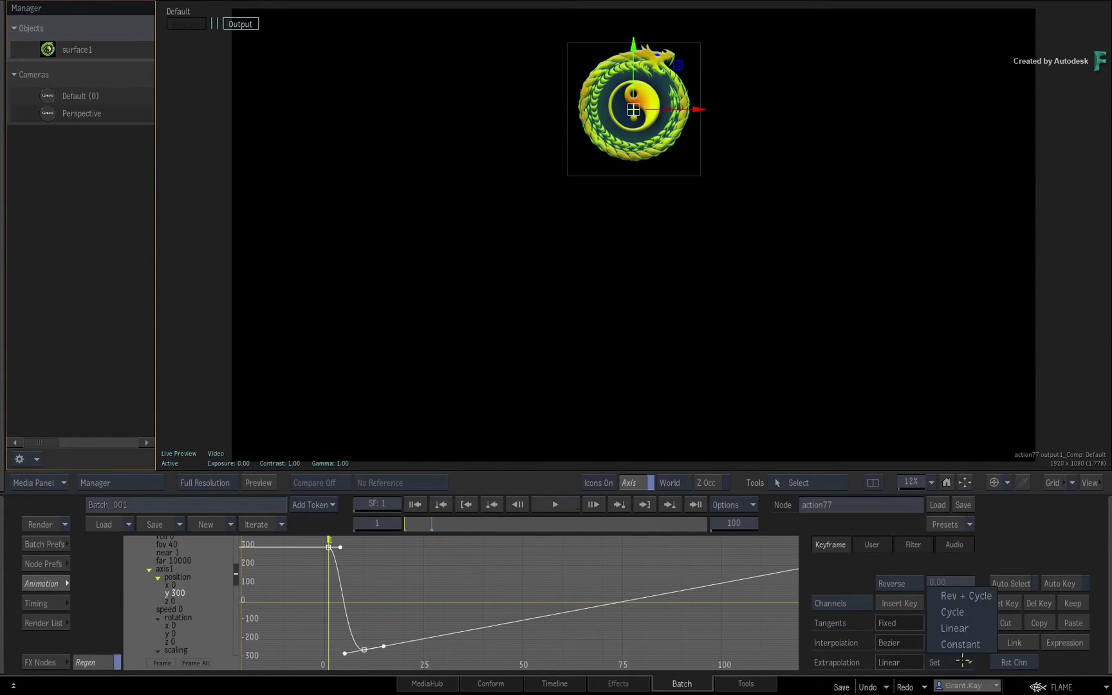
click(970, 597)
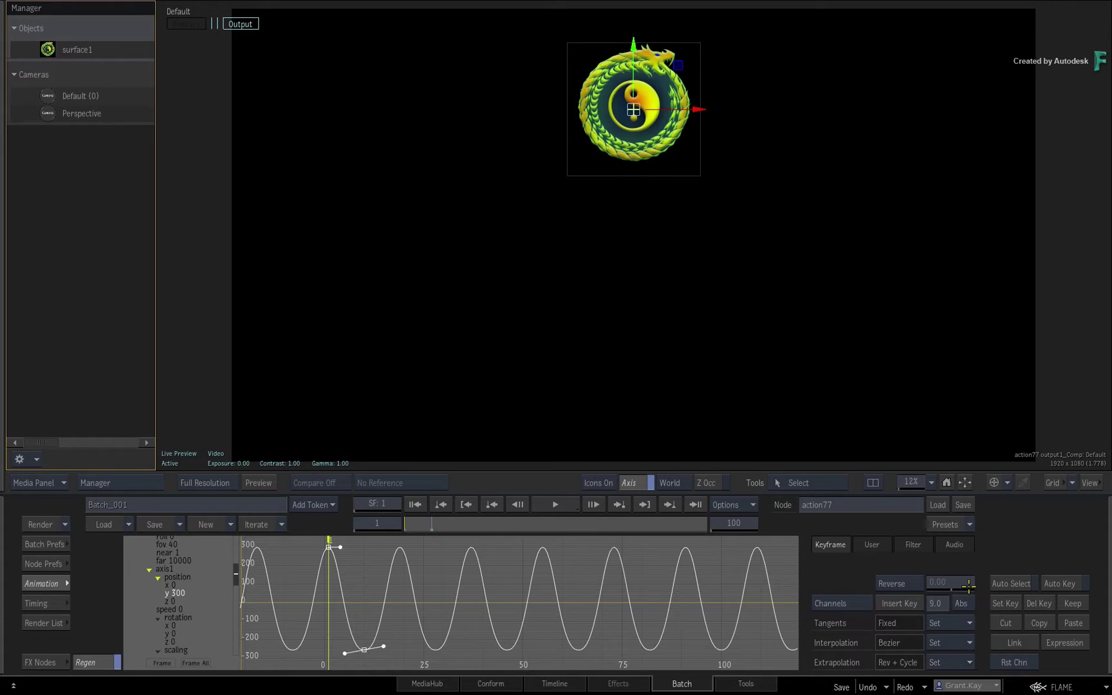
drag(386, 648, 384, 650)
click(389, 659)
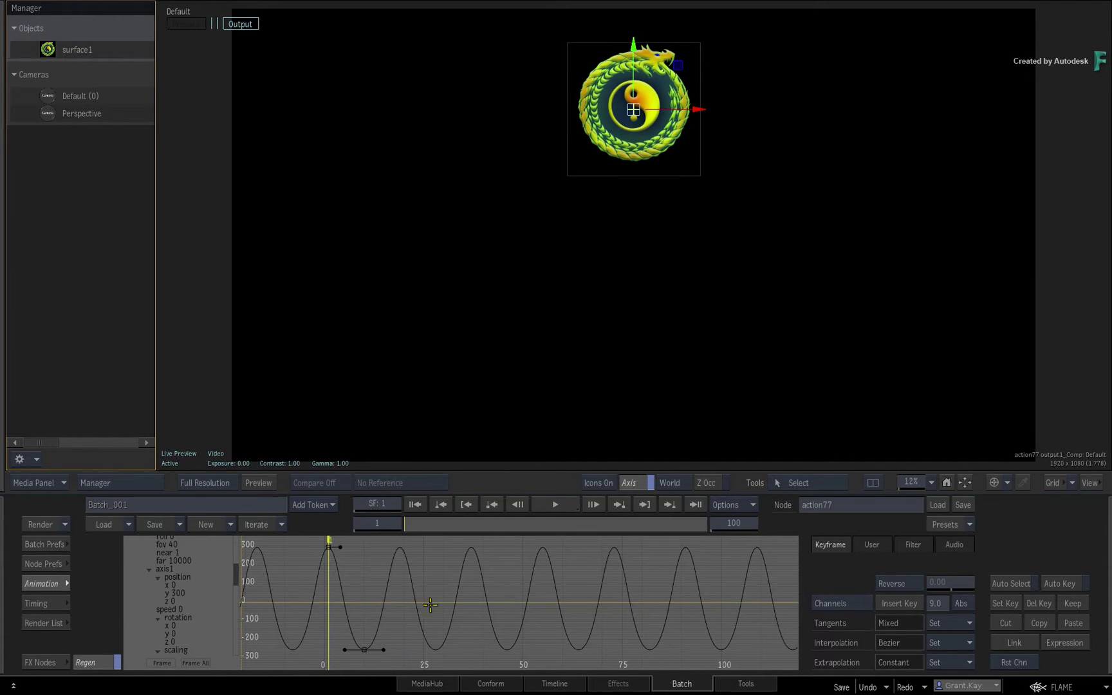
click(478, 561)
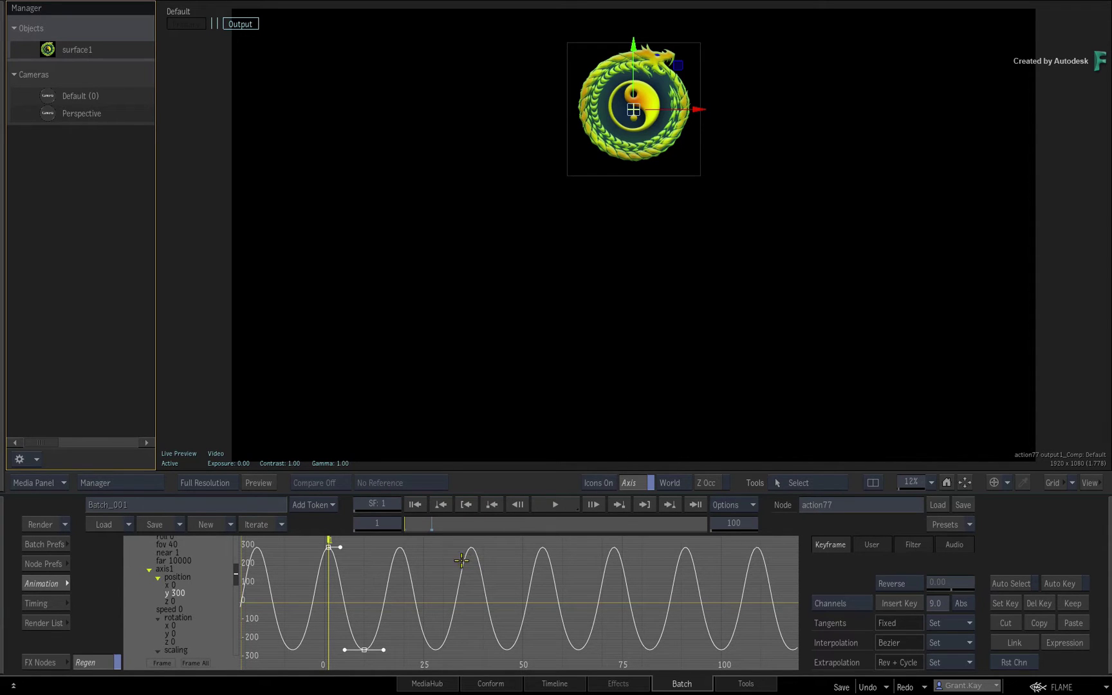
- Scrub across all 100 frames to preview the oscillation, ending at frame 30
drag(328, 540, 727, 539)
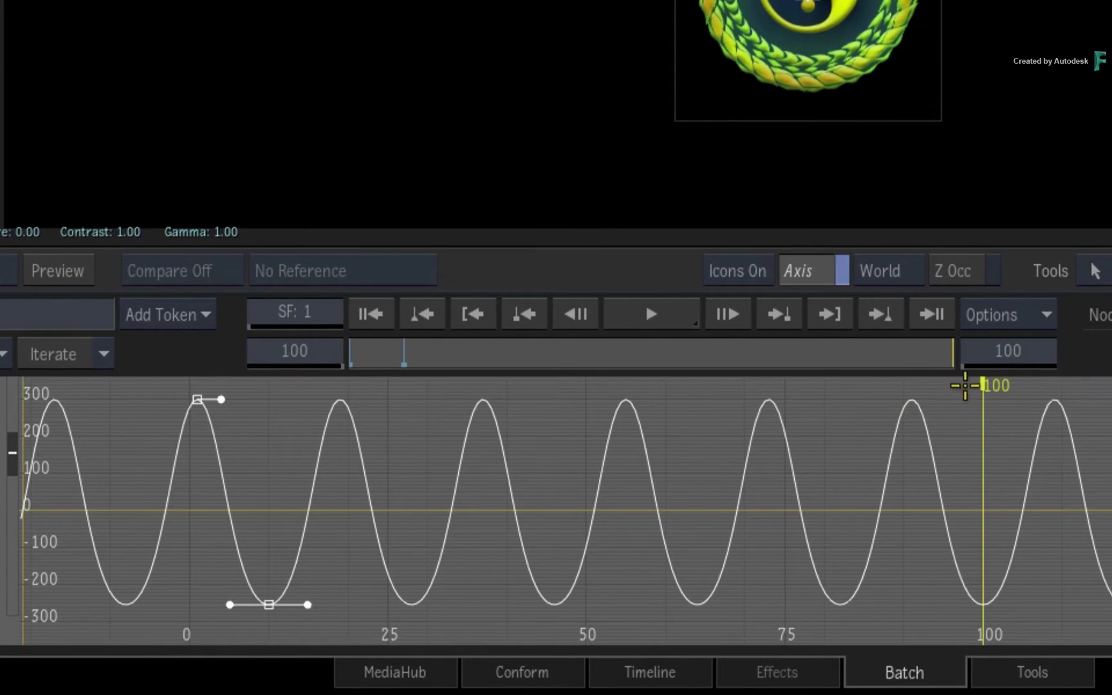
drag(952, 350, 738, 350)
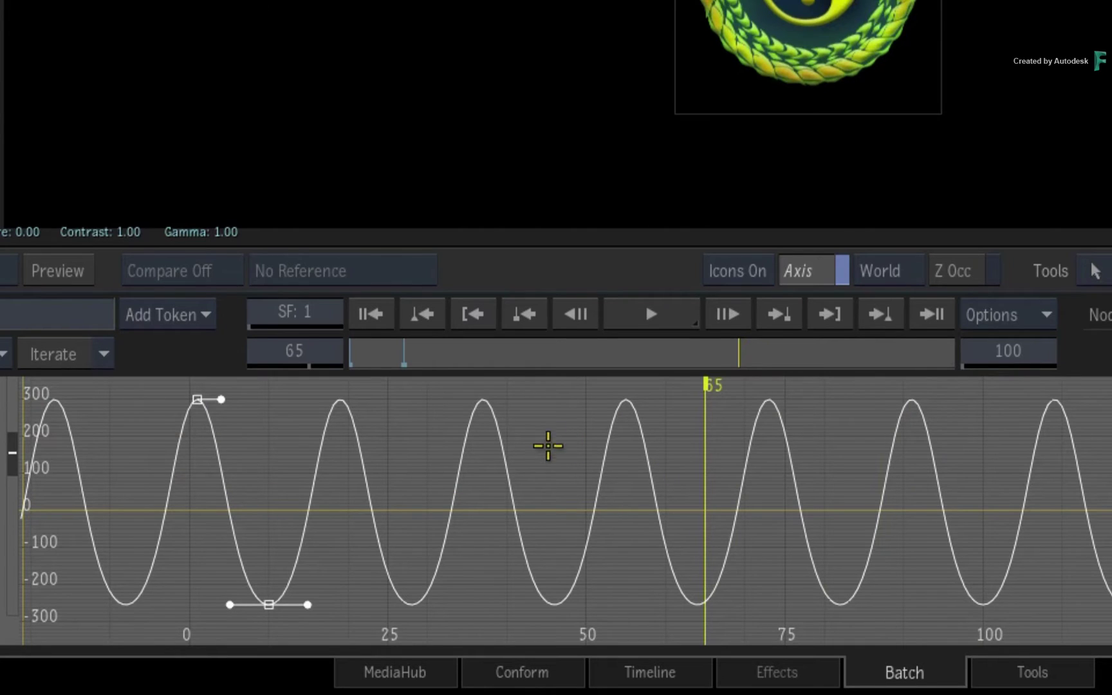
click(529, 467)
click(613, 436)
click(762, 409)
click(755, 409)
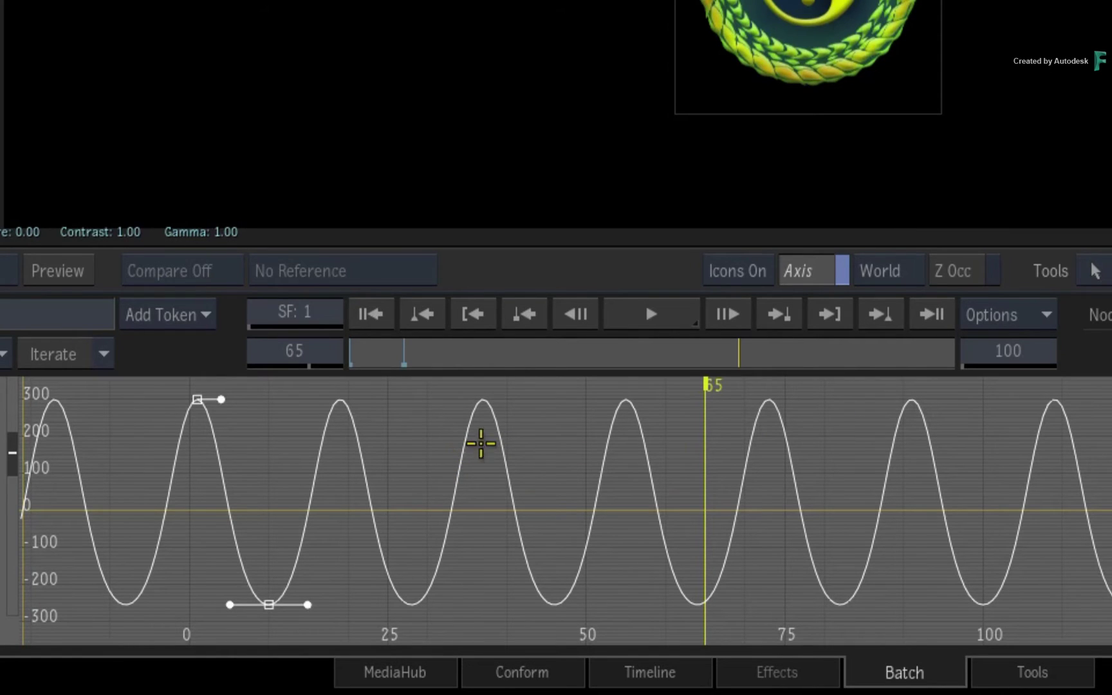
drag(737, 350, 317, 370)
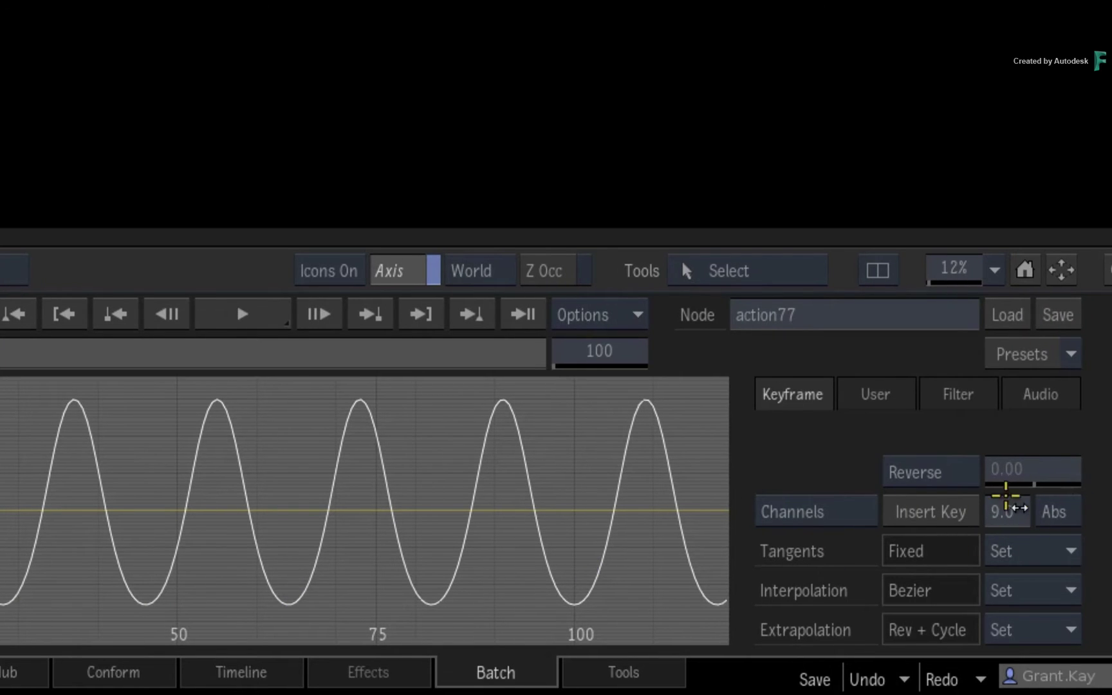
- Bake the cycled y position curve into keyframes from the Reverse options menu
click(959, 470)
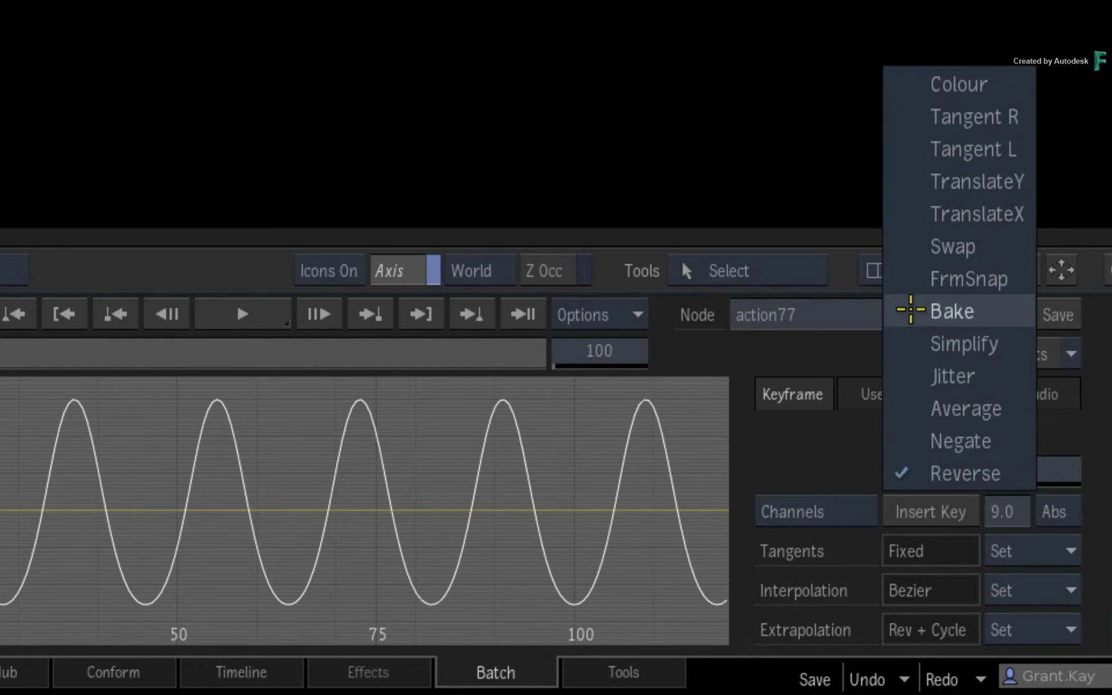
click(896, 313)
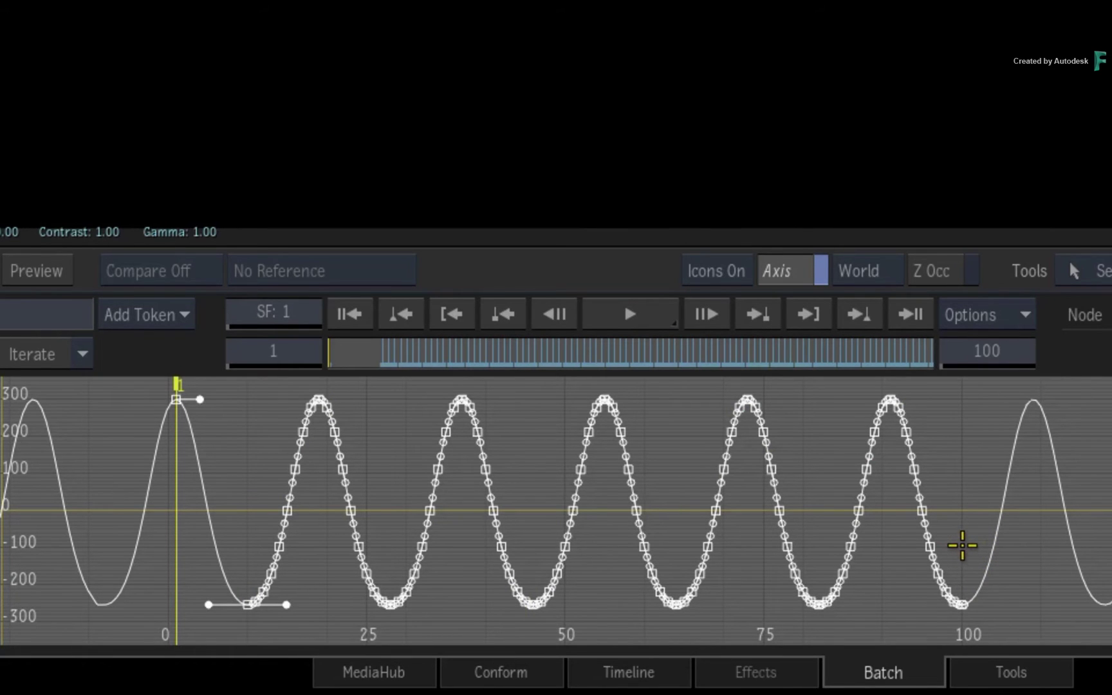
- Zoom the graph out and back in on frames 0–100 to inspect the baked keys
drag(997, 541, 782, 541)
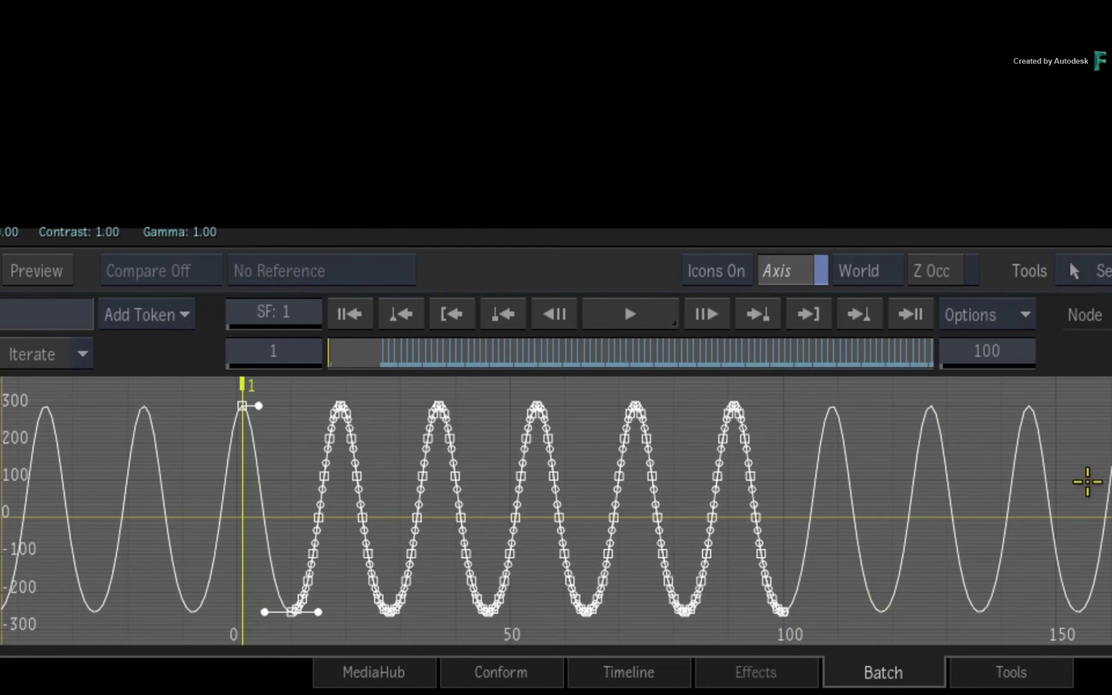
drag(789, 512, 993, 492)
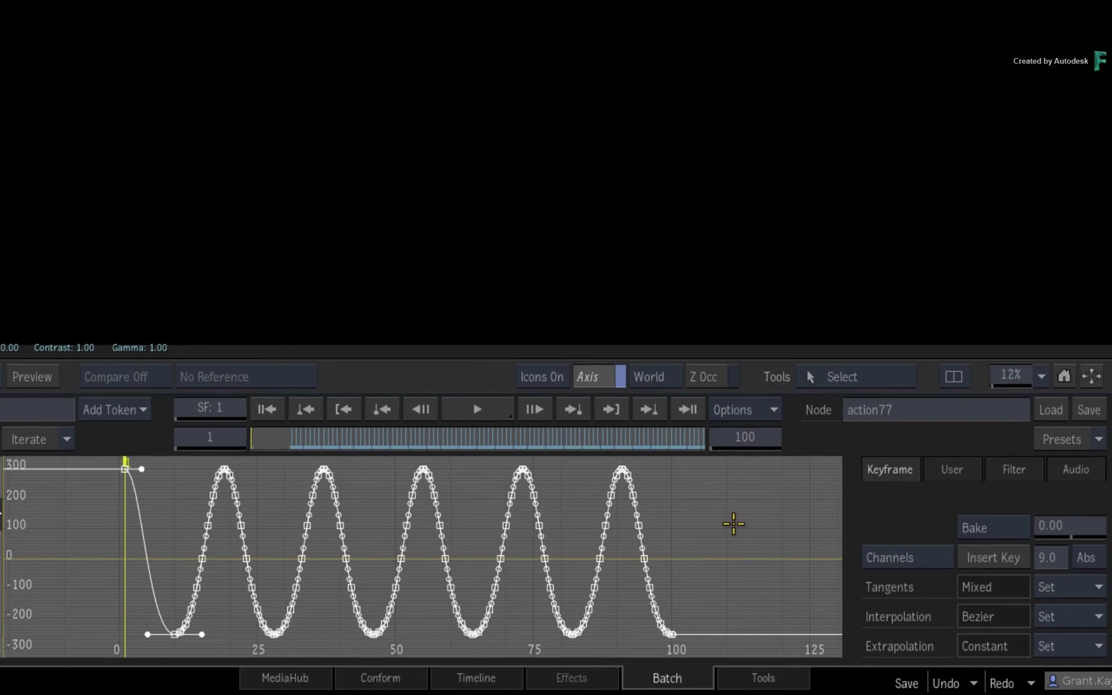
- Raise the Bake value to 12.00 so keys remain only at the peaks and troughs
drag(1055, 526, 1111, 525)
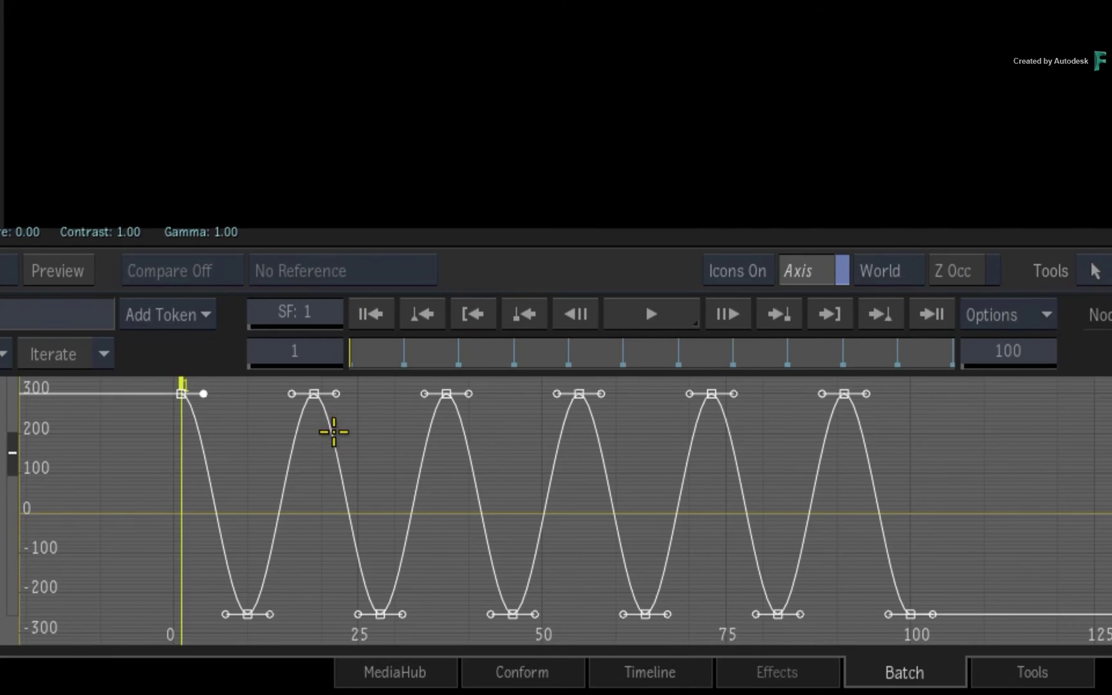
- Lower the successive peak keys to about 165, 110, 35, -30 and -120
drag(314, 393, 316, 448)
click(316, 399)
click(453, 404)
drag(453, 404, 453, 480)
click(585, 390)
drag(579, 393, 579, 498)
click(711, 393)
drag(711, 393, 711, 525)
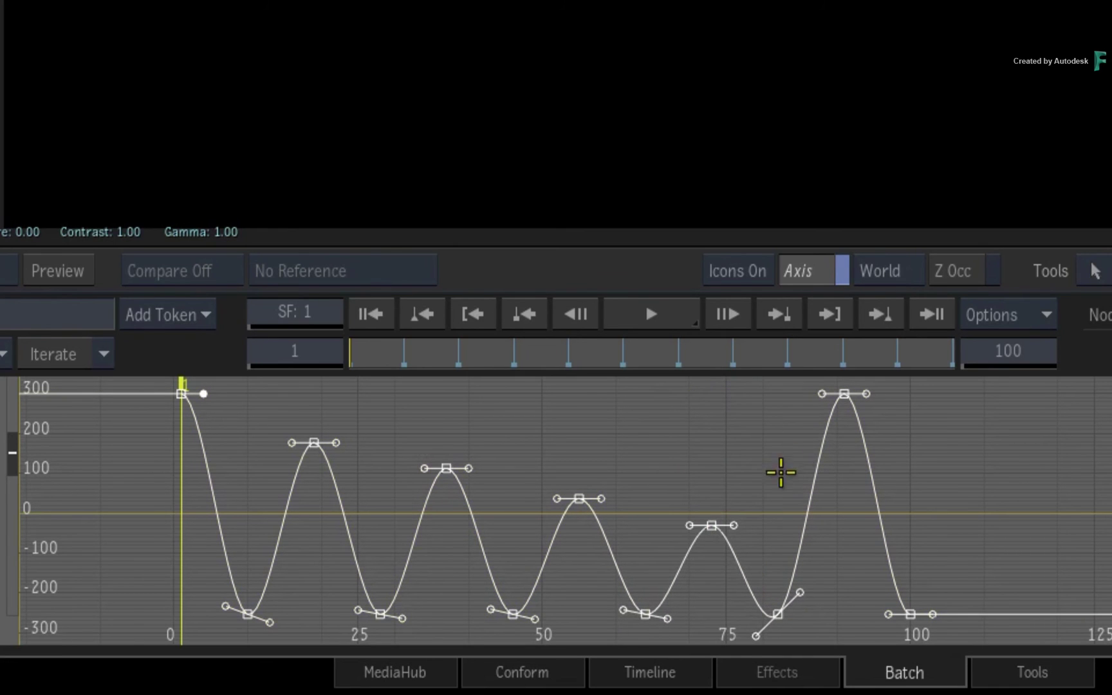
drag(843, 393, 821, 570)
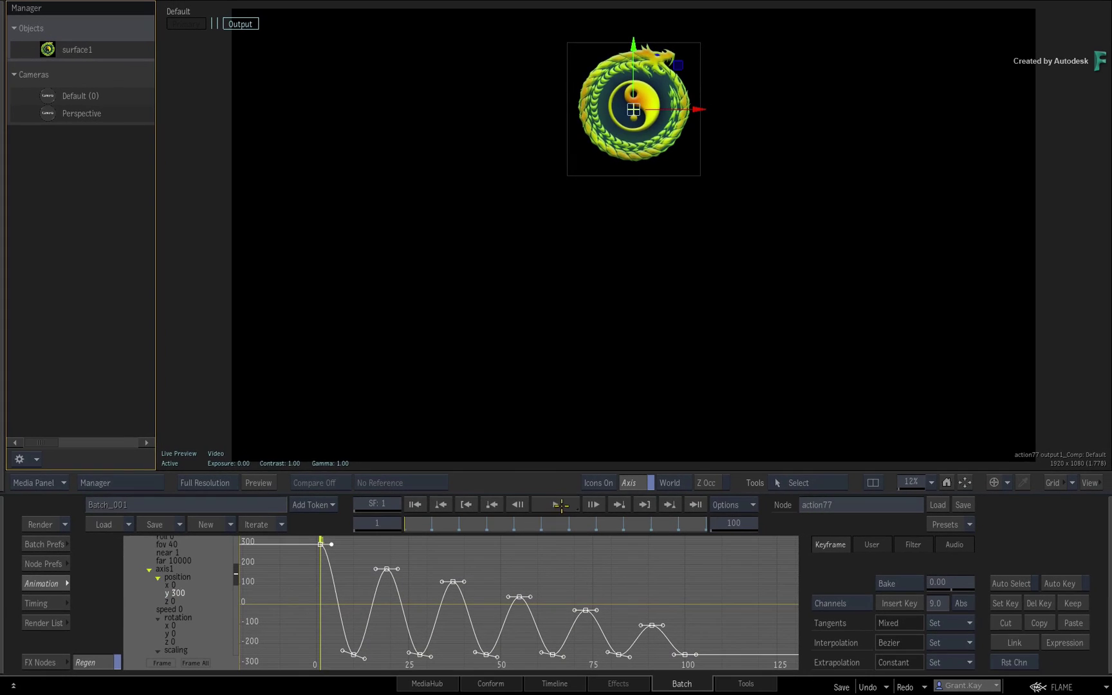
key(space)
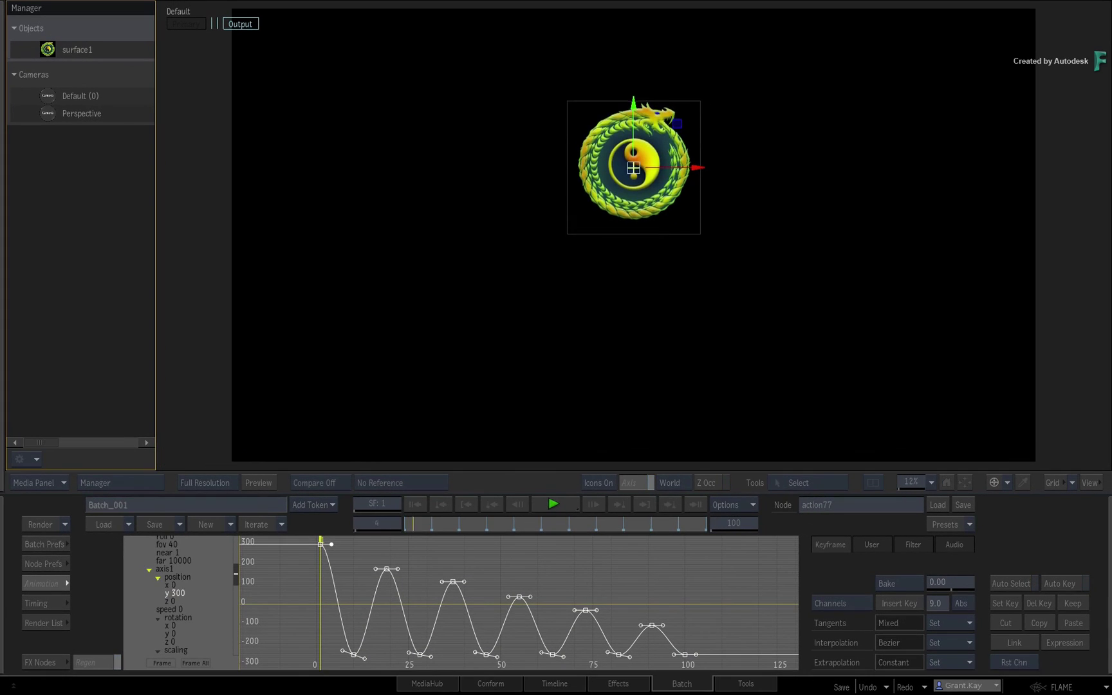
click(564, 504)
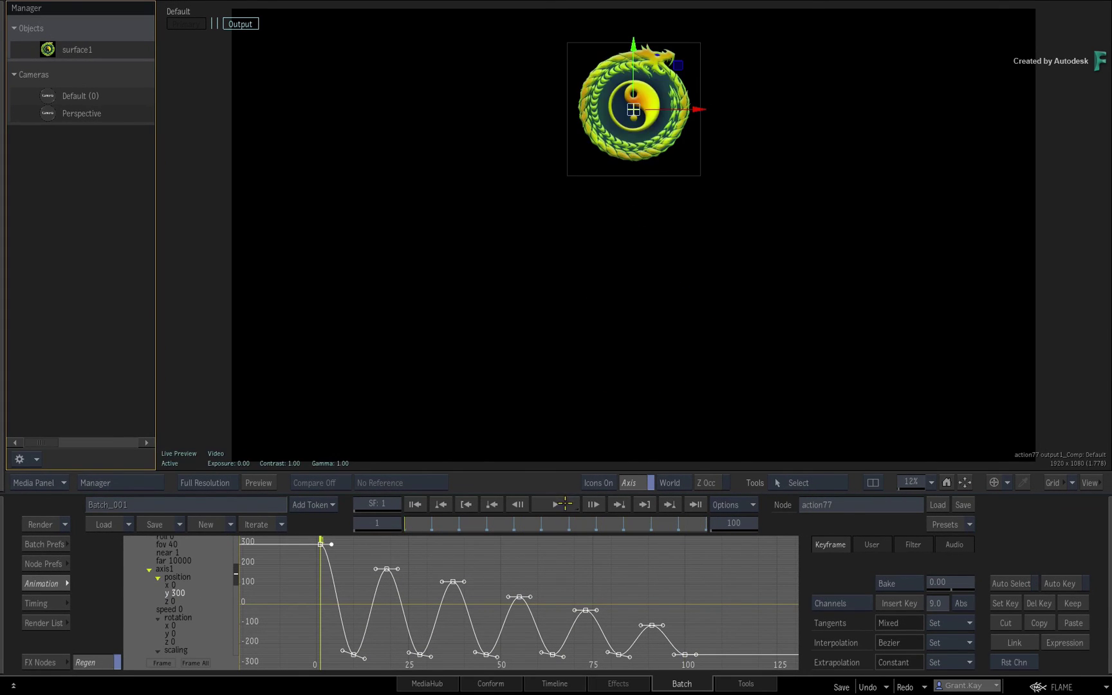
click(561, 499)
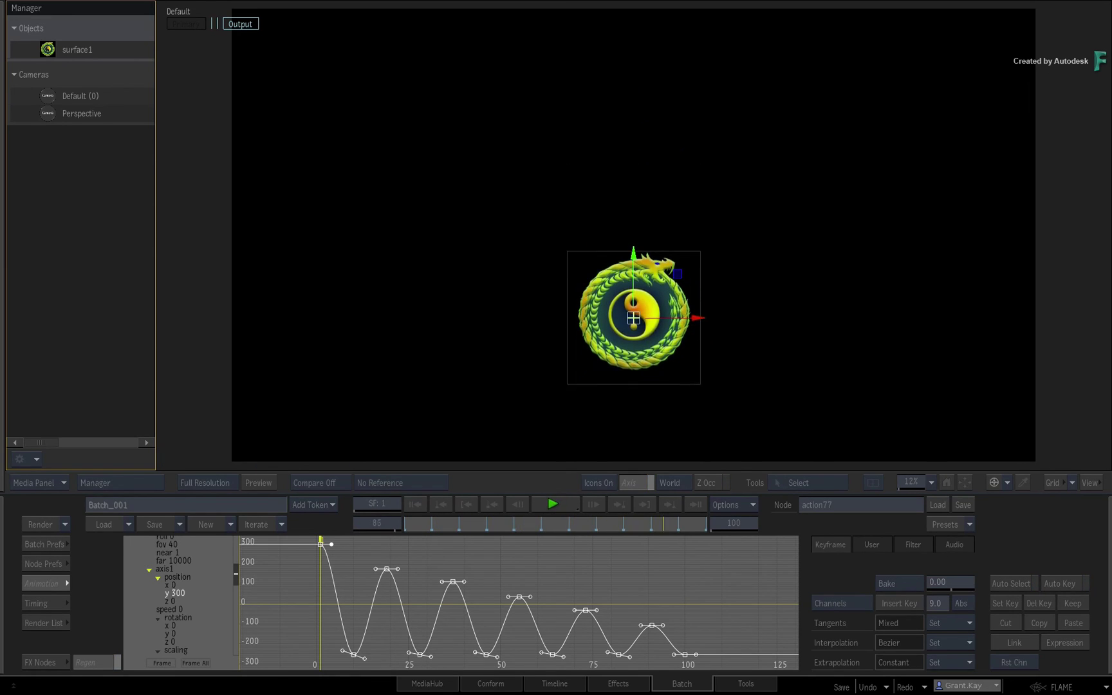
click(557, 503)
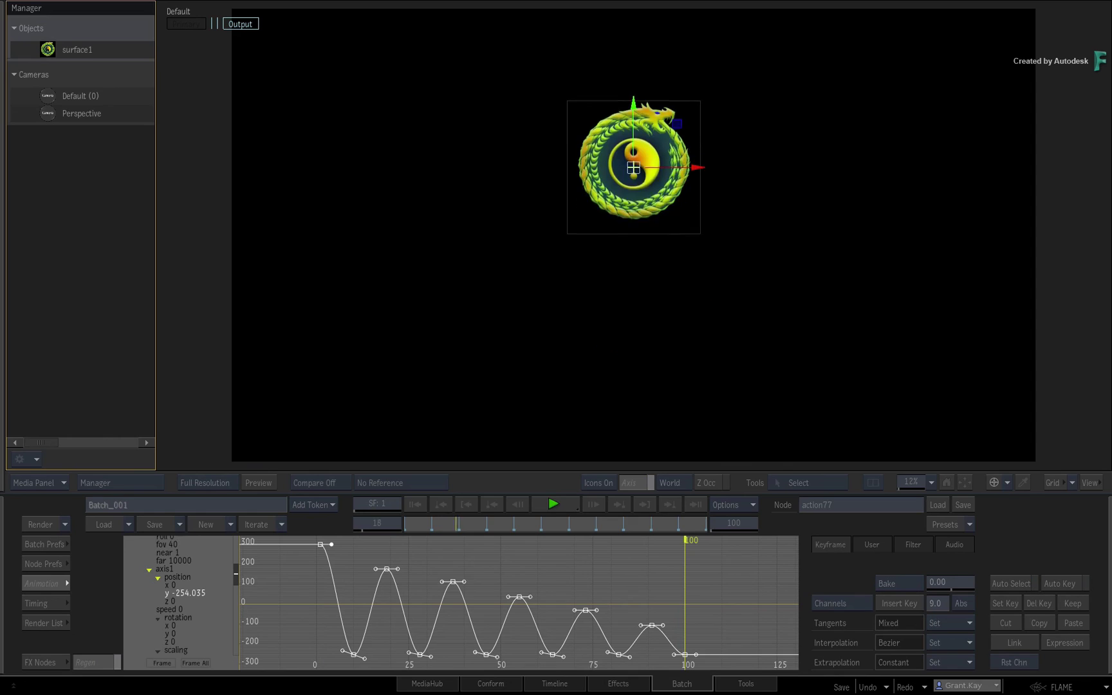